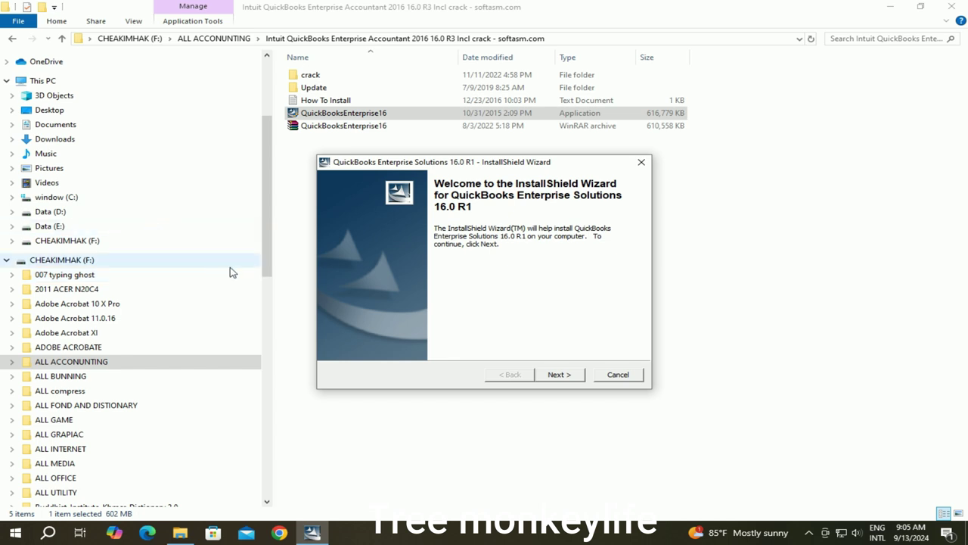
Start extracting the QuickBooks Enterprise 16.0 setup files in the InstallShield Wizard.
click(563, 378)
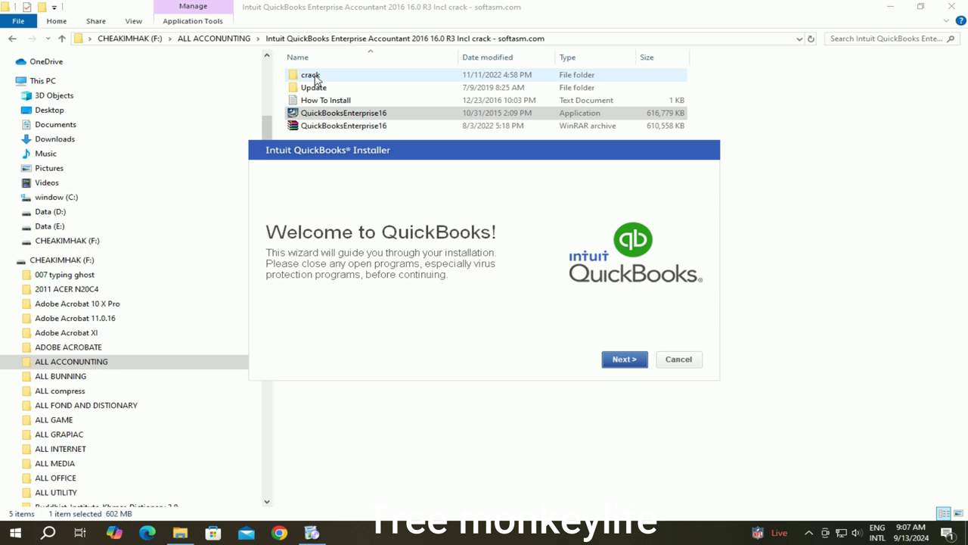
Accept the license agreement terms and continue to the License and Product Numbers page.
click(622, 361)
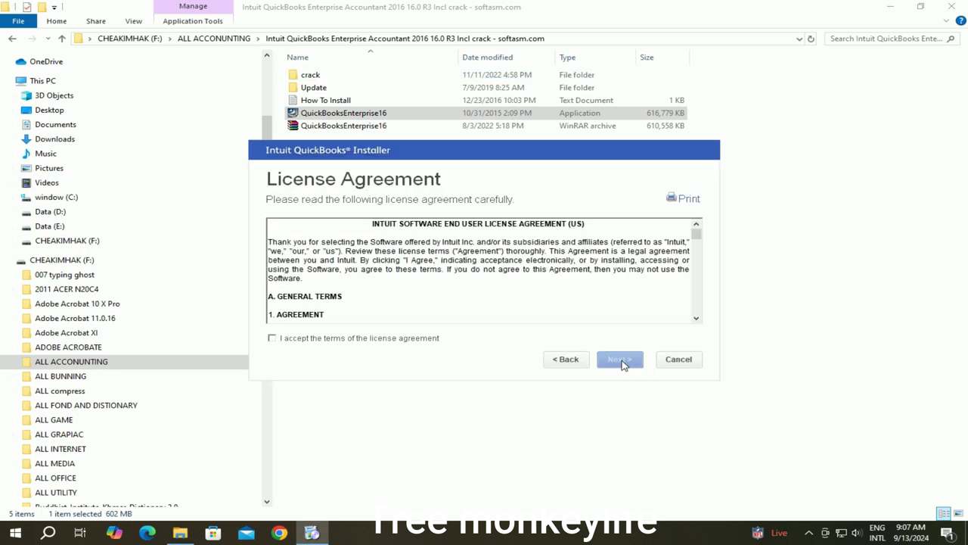
click(305, 338)
click(624, 359)
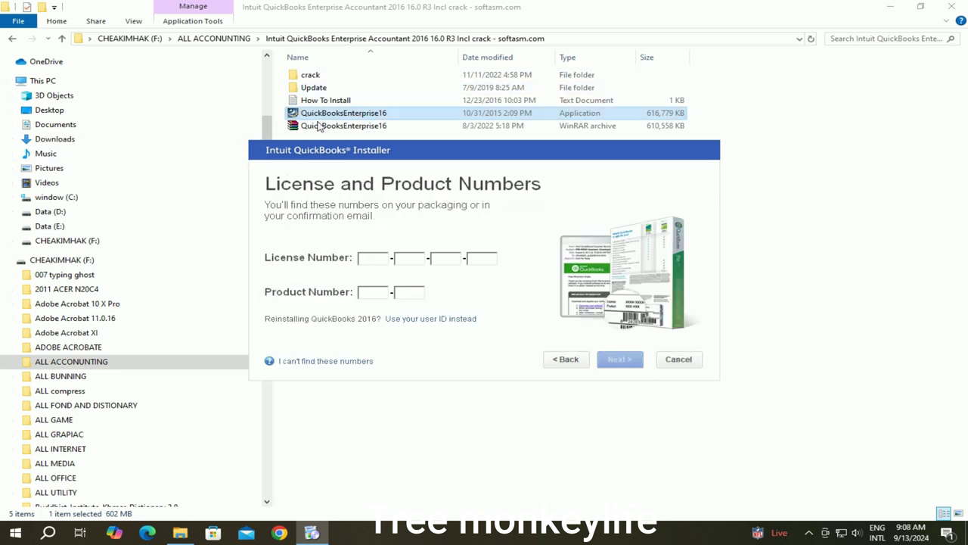
click(323, 103)
Open the How To Install notes in a maximized Notepad window.
double_click(323, 104)
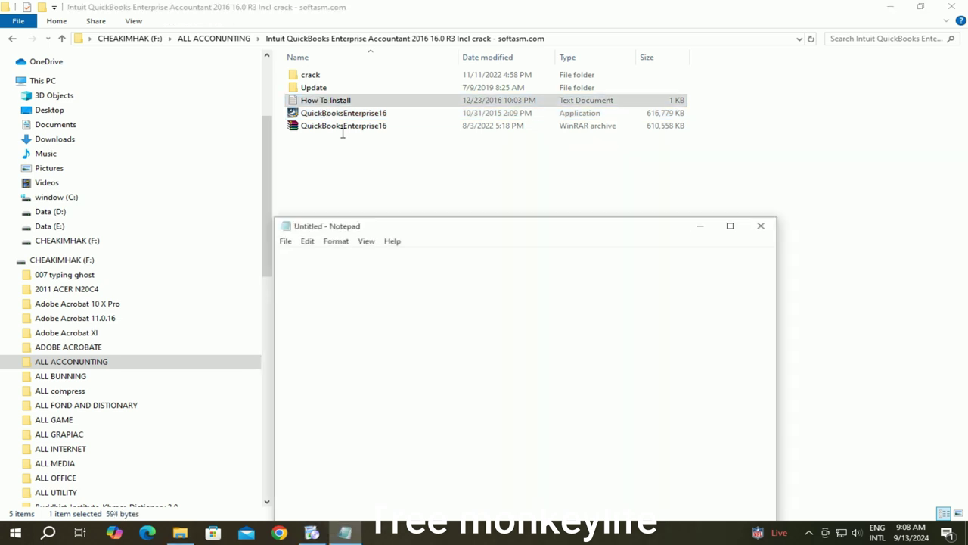
click(732, 224)
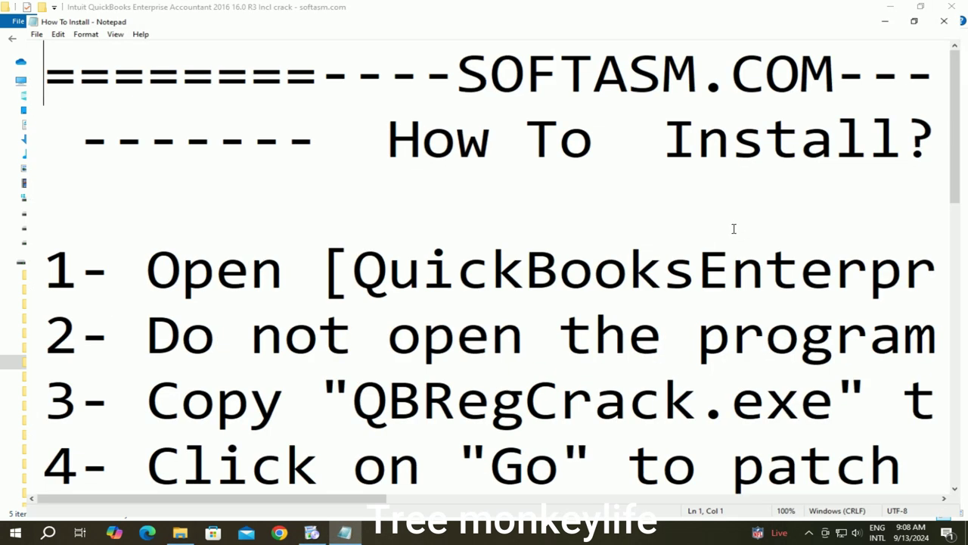
drag(963, 116, 929, 182)
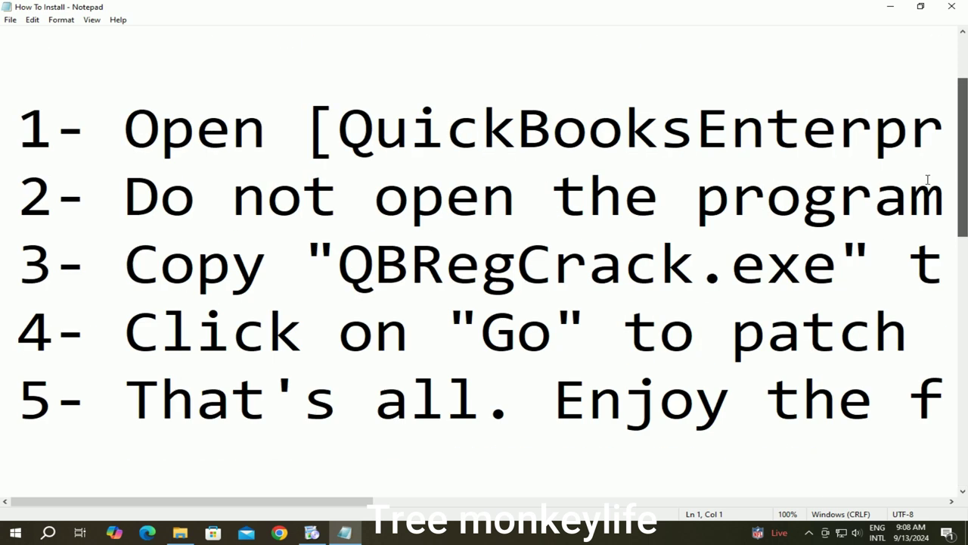
Change the entire notes text to font size 12.
drag(7, 91, 839, 401)
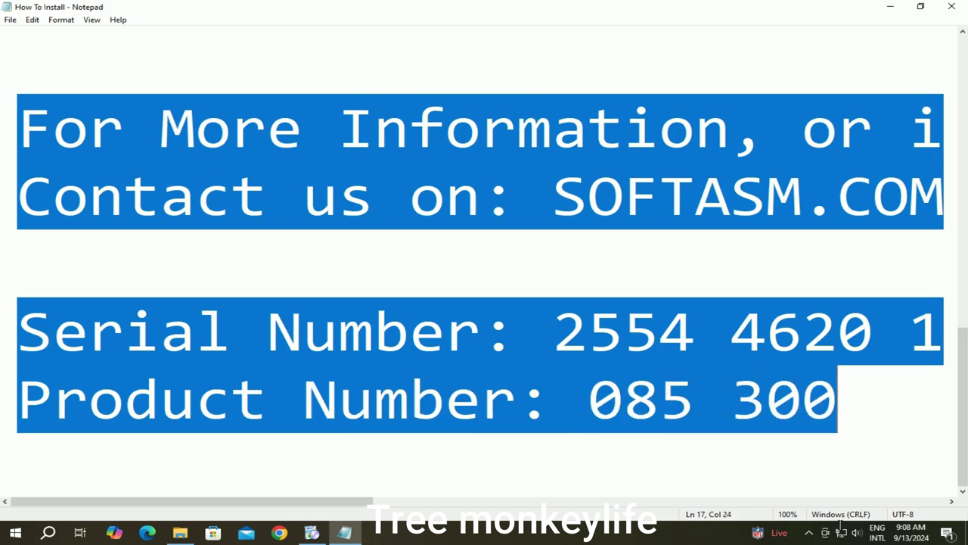
click(59, 23)
click(80, 47)
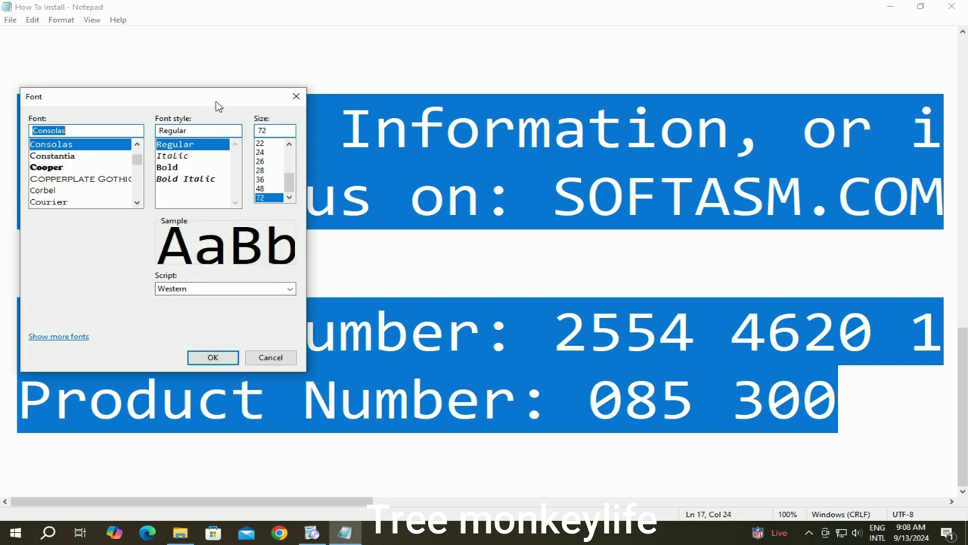
double_click(266, 131)
drag(290, 183, 290, 147)
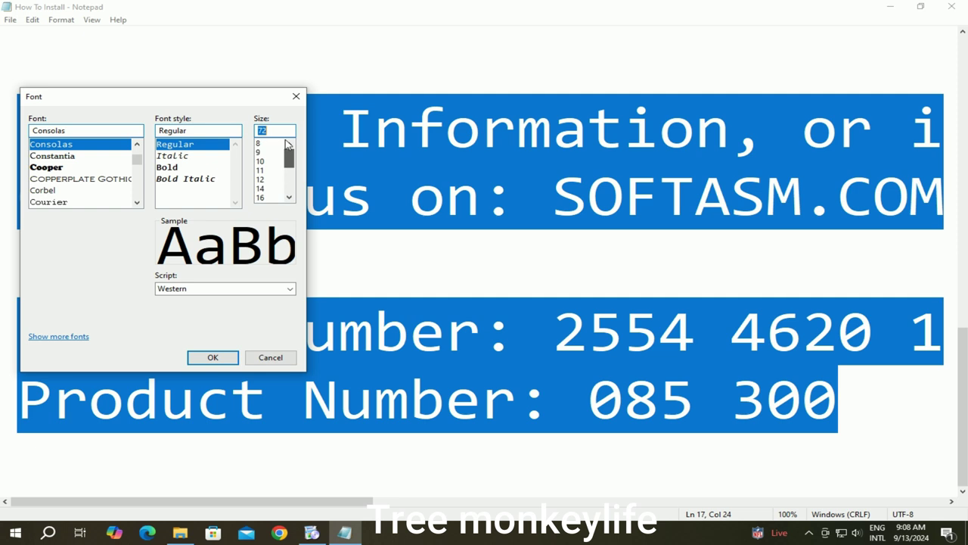
click(265, 180)
click(212, 357)
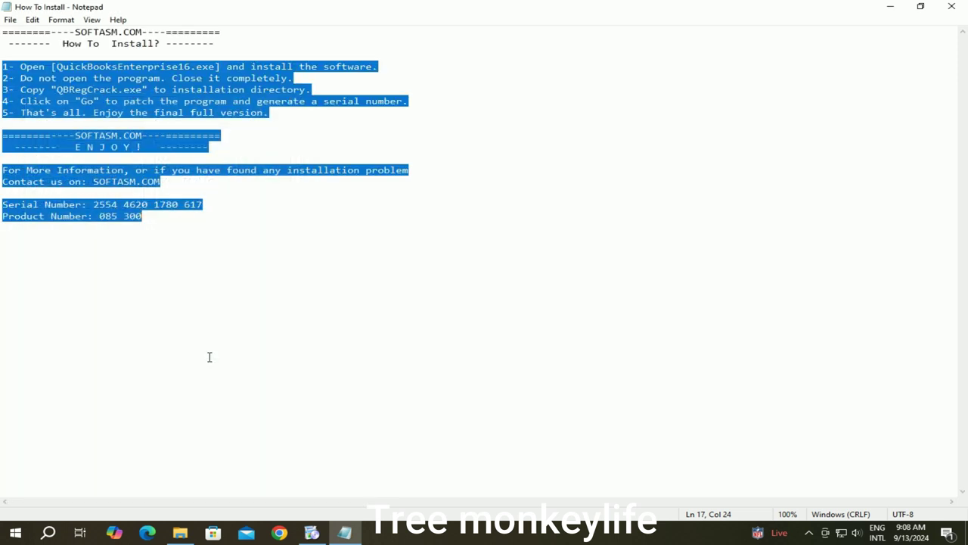
click(272, 327)
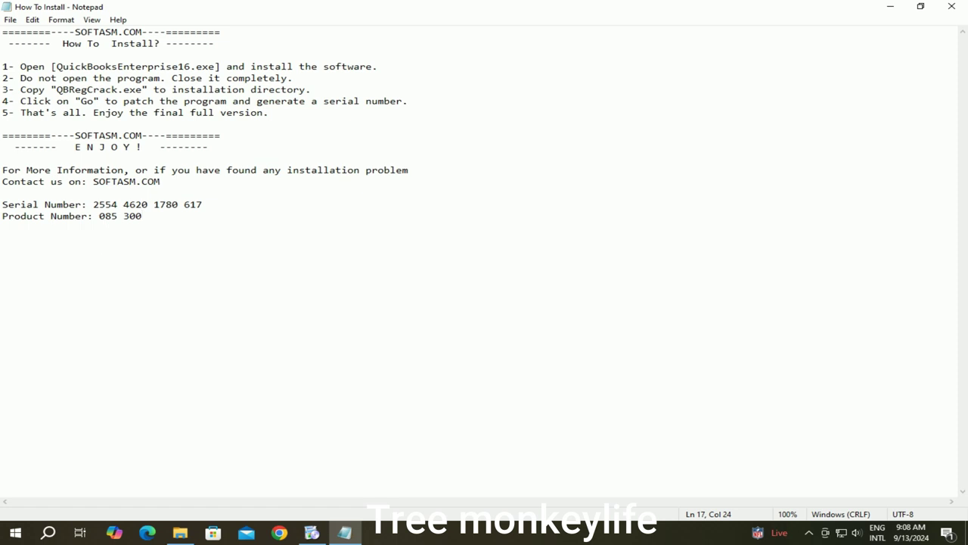
Enter the license number and product number from the notes into the installer's fields.
click(310, 532)
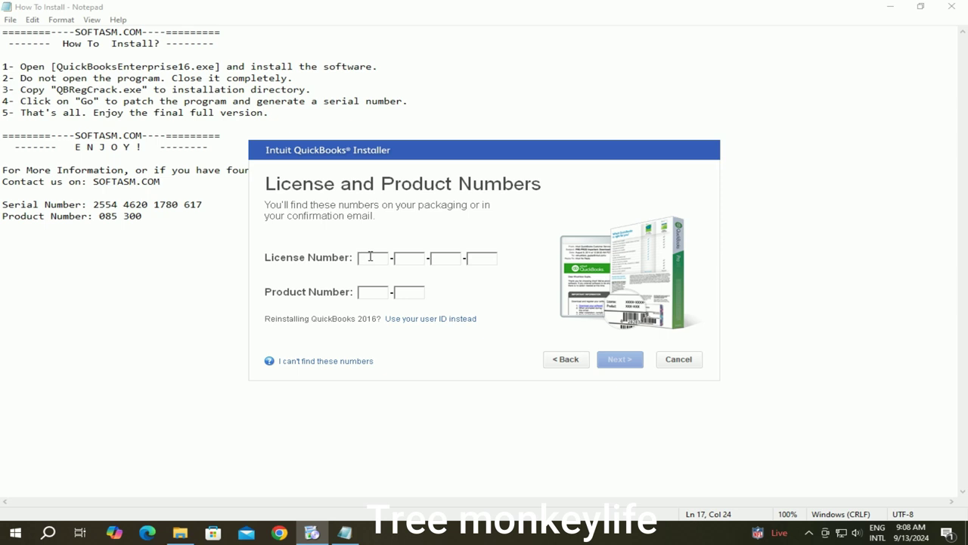
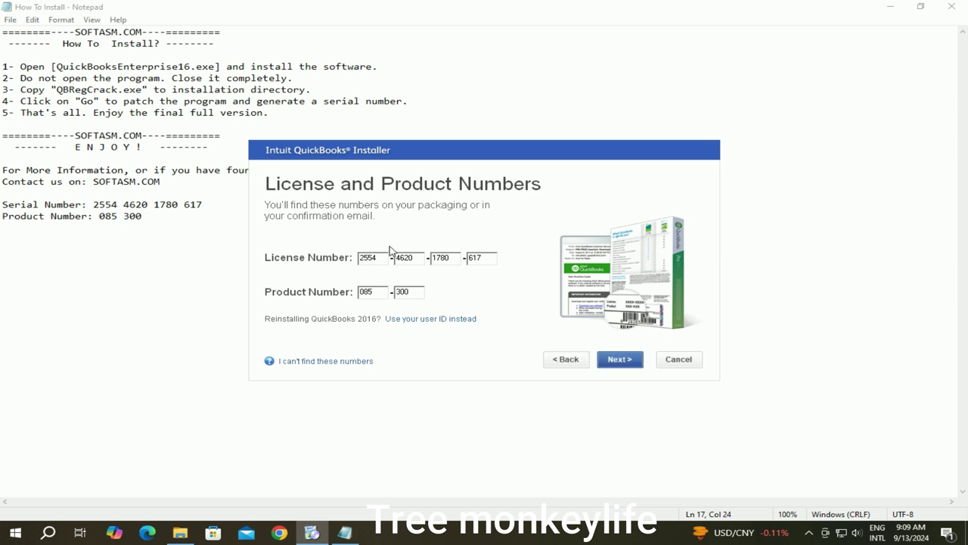
Keep single-computer use and the default install folder, then start installing QuickBooks 2016.
click(633, 363)
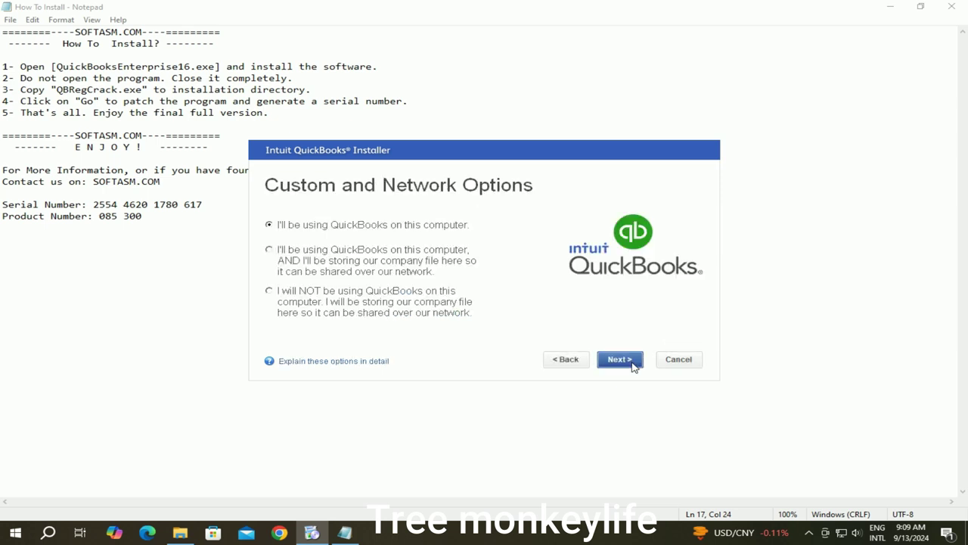
click(626, 364)
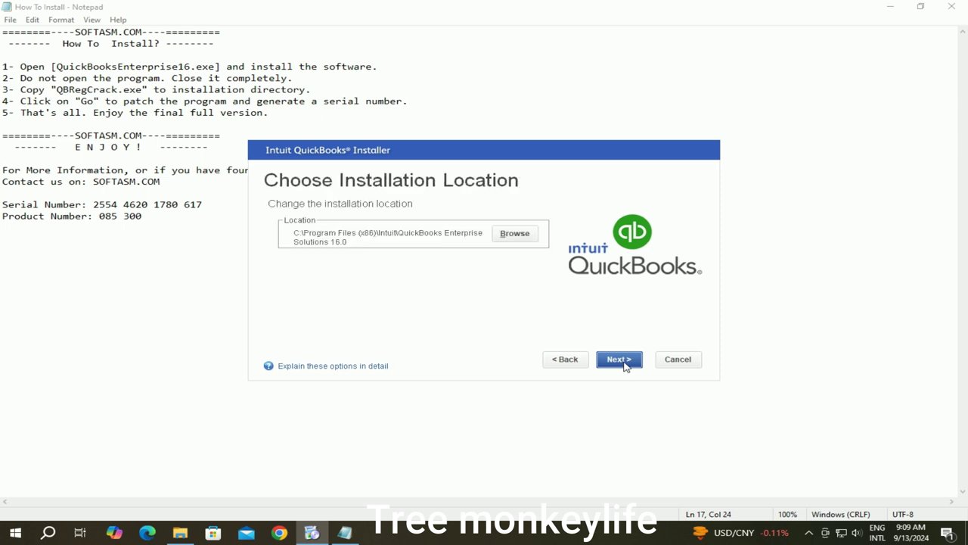
click(625, 364)
click(627, 363)
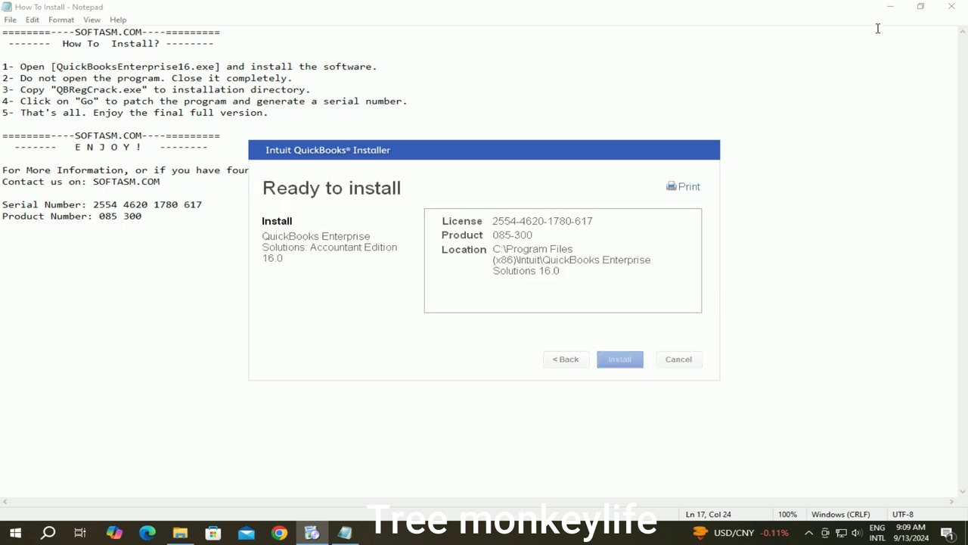
click(890, 6)
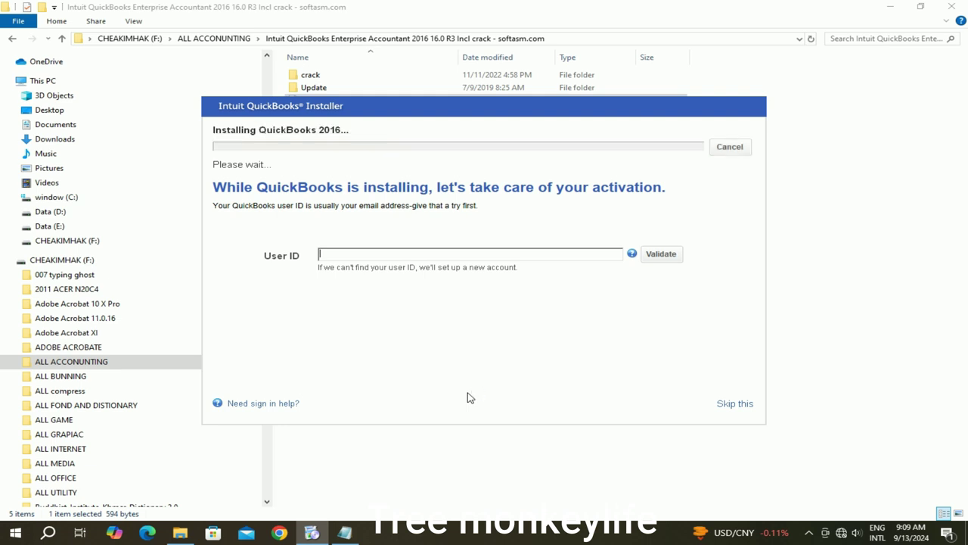
Skip the user ID activation and let the installation run until the Congratulations page.
click(731, 406)
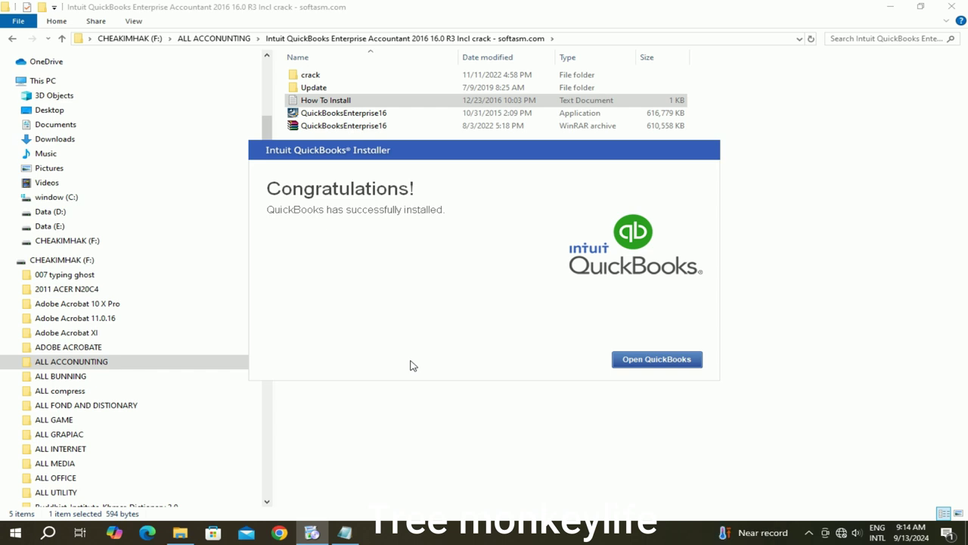
Close the finished installer with Open QuickBooks to launch QuickBooks.
click(656, 359)
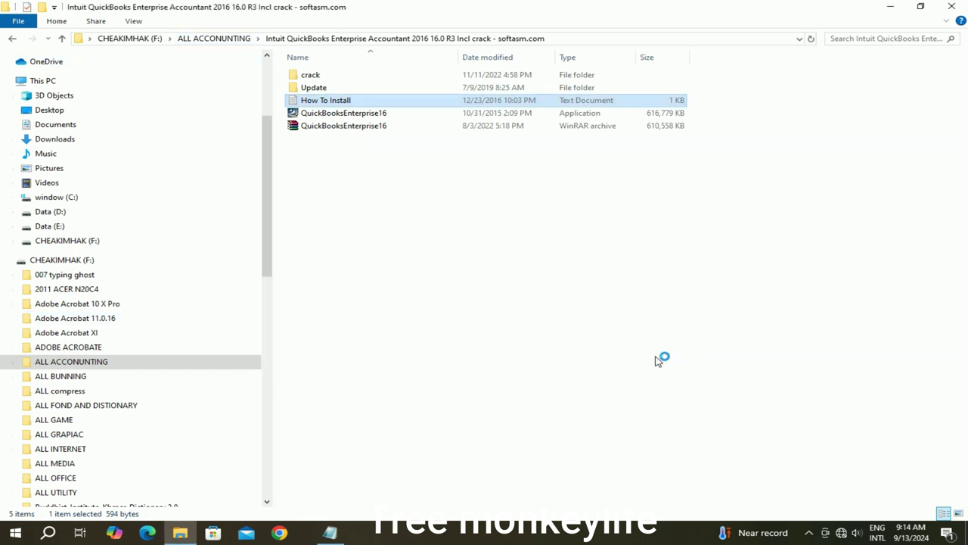
Copy the QBRegCrack application from the crack folder, then close that window.
double_click(321, 77)
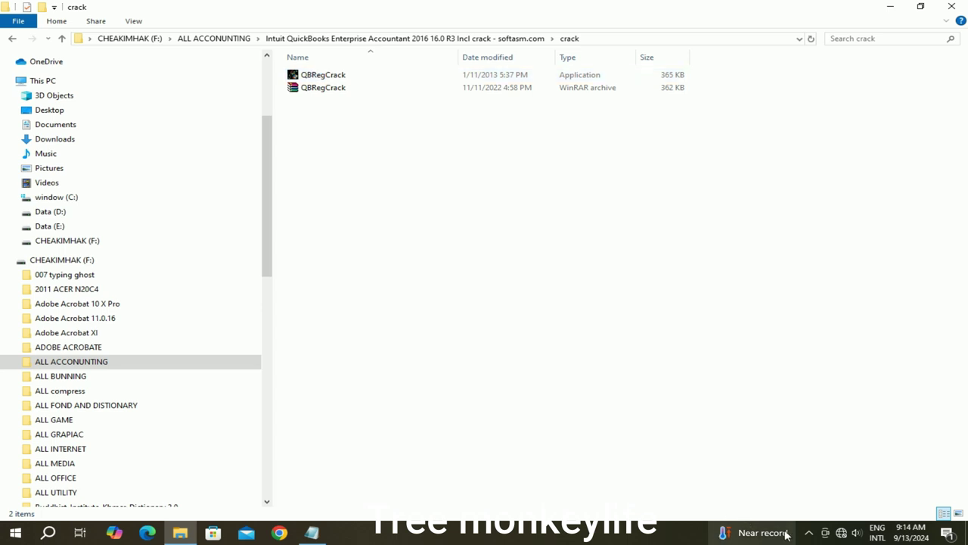
click(318, 76)
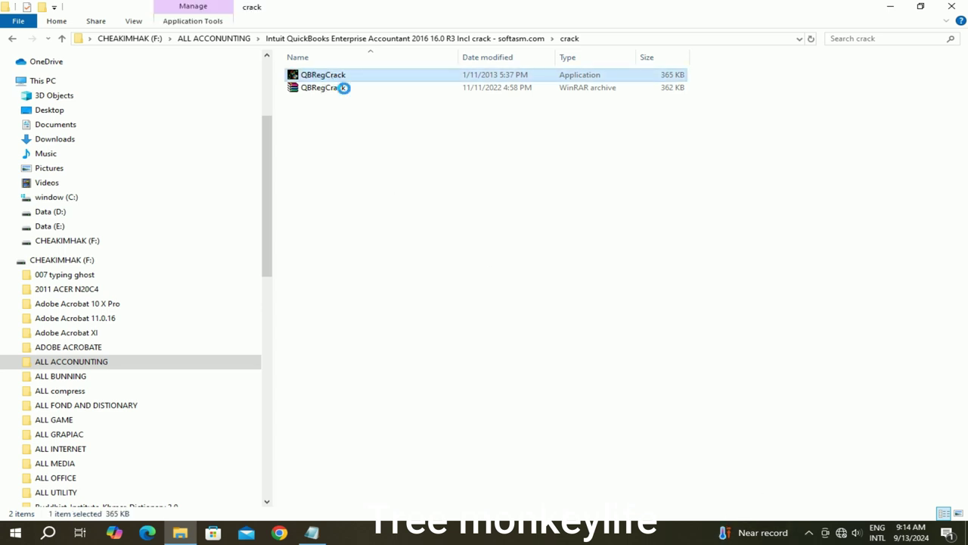
right_click(315, 73)
click(347, 234)
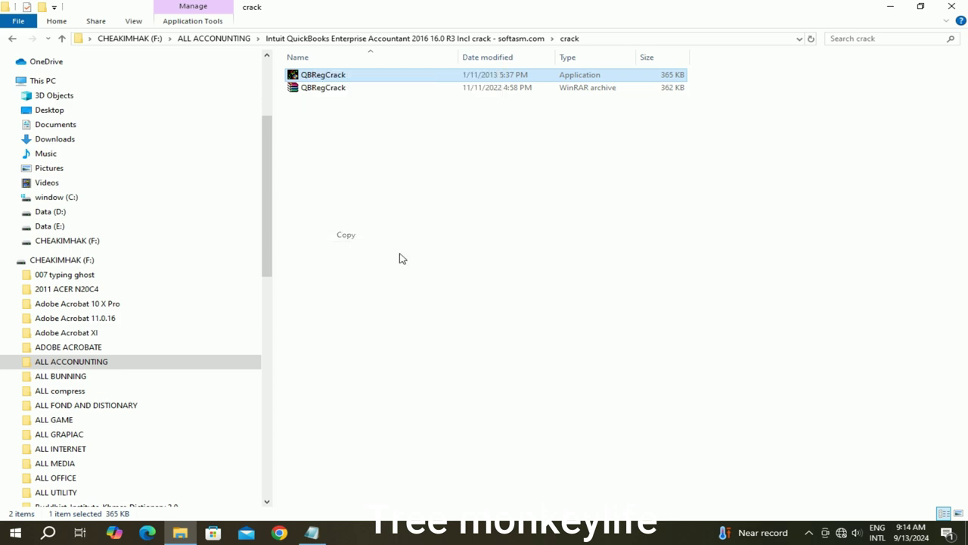
click(952, 6)
Begin QuickBooks activation, cancel the Internet Connection Setup, and open File Explorer.
right_click(415, 96)
click(463, 132)
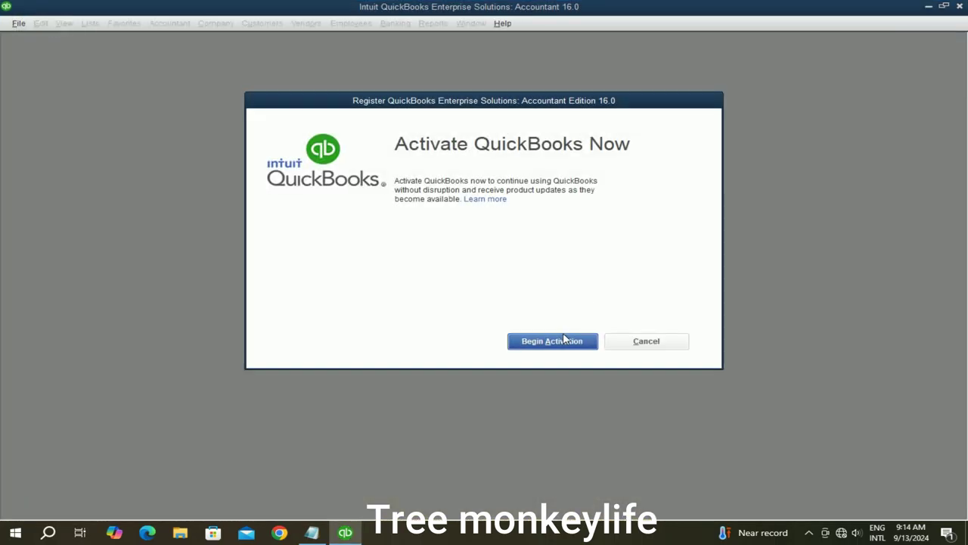
click(567, 343)
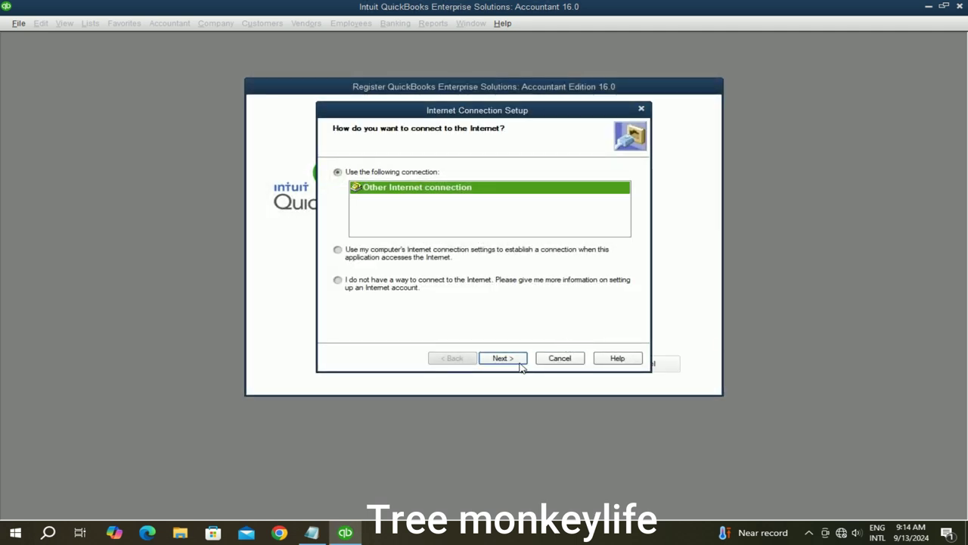
click(560, 360)
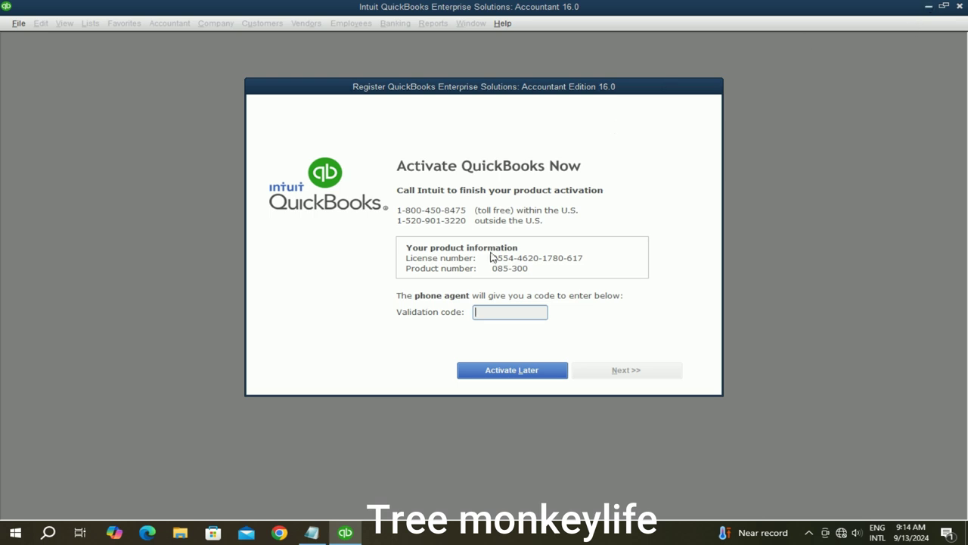
click(180, 532)
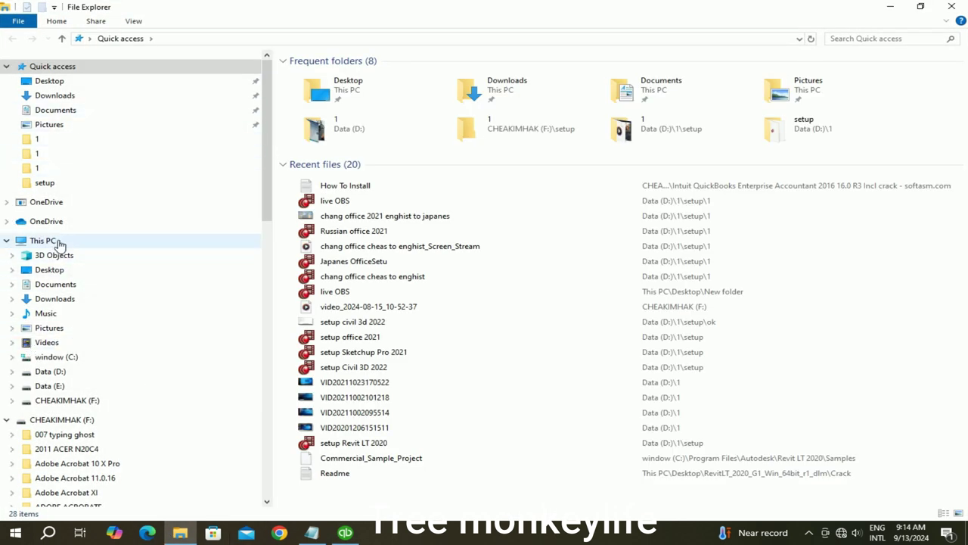
Navigate to the QuickBooks Enterprise Solutions 16.0 program folder via the shortcut's file location.
click(50, 241)
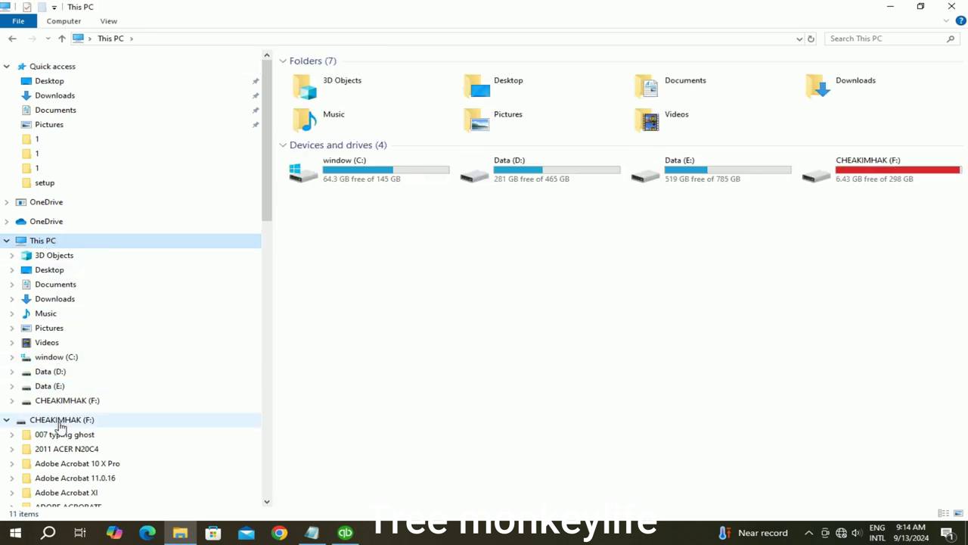
click(55, 269)
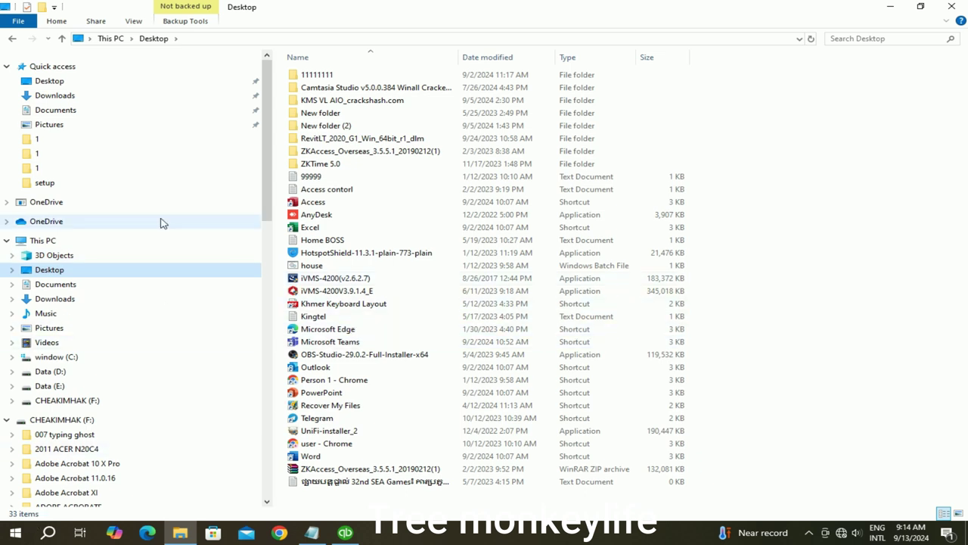
click(14, 535)
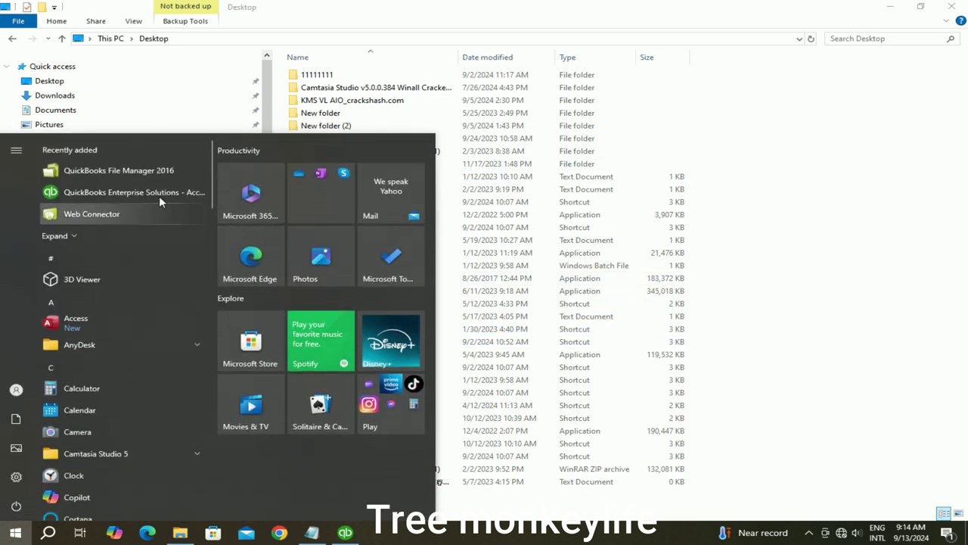
right_click(137, 189)
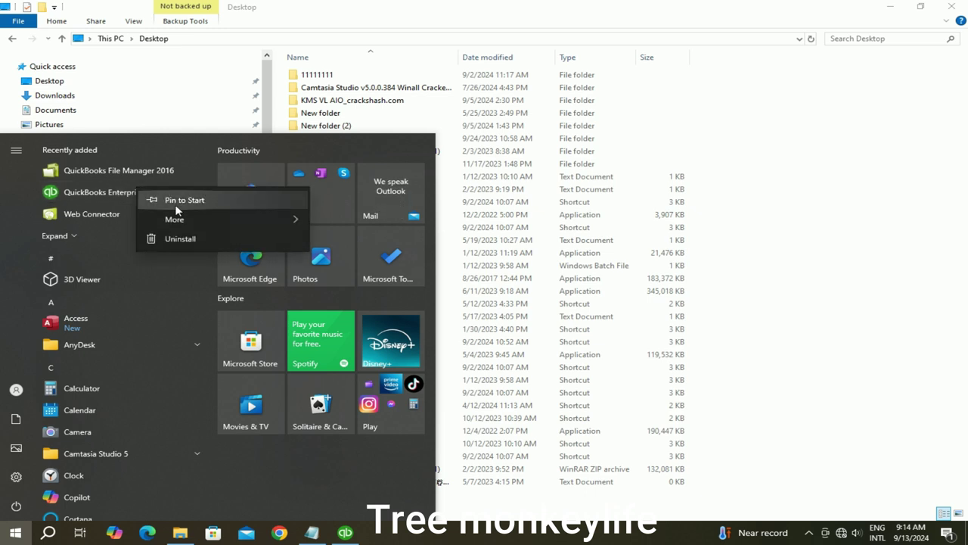
mouse_move(204, 218)
click(380, 262)
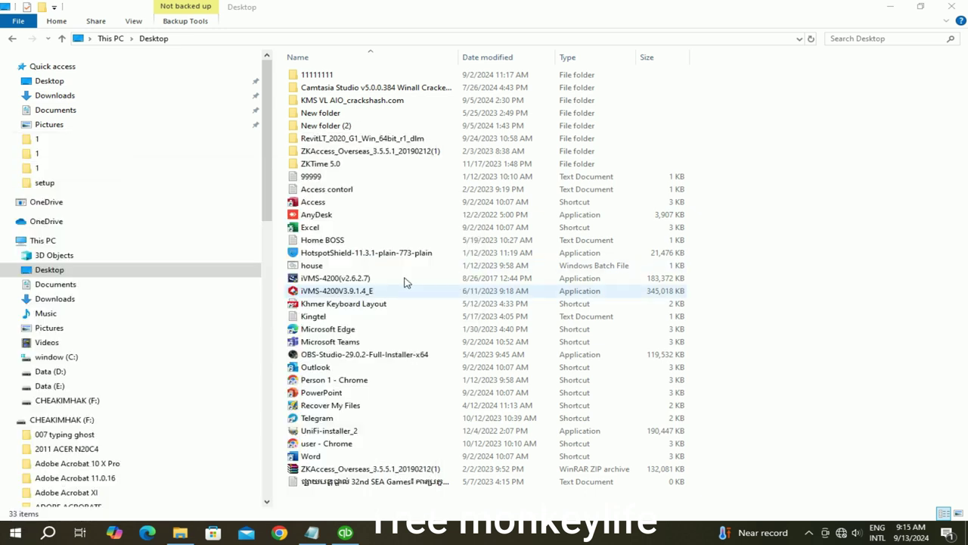
right_click(366, 90)
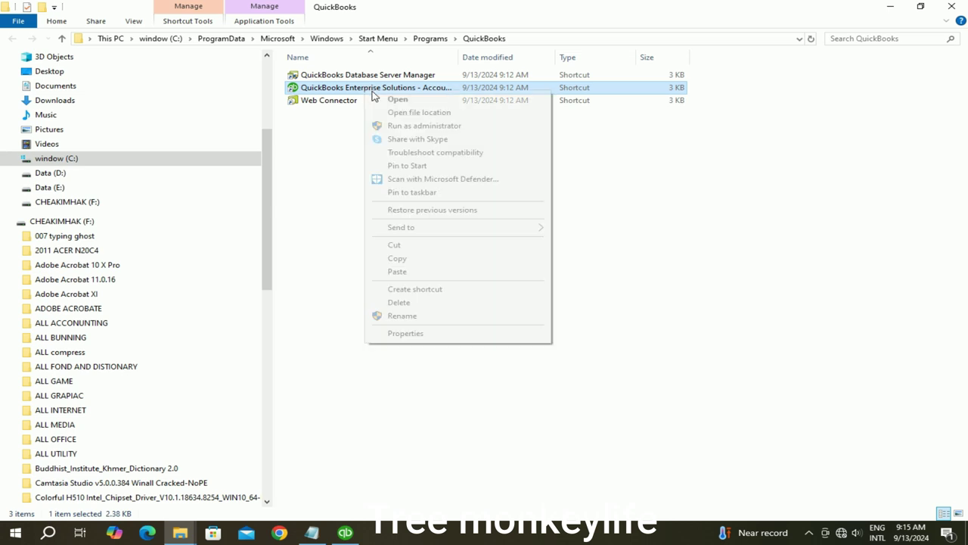
click(425, 113)
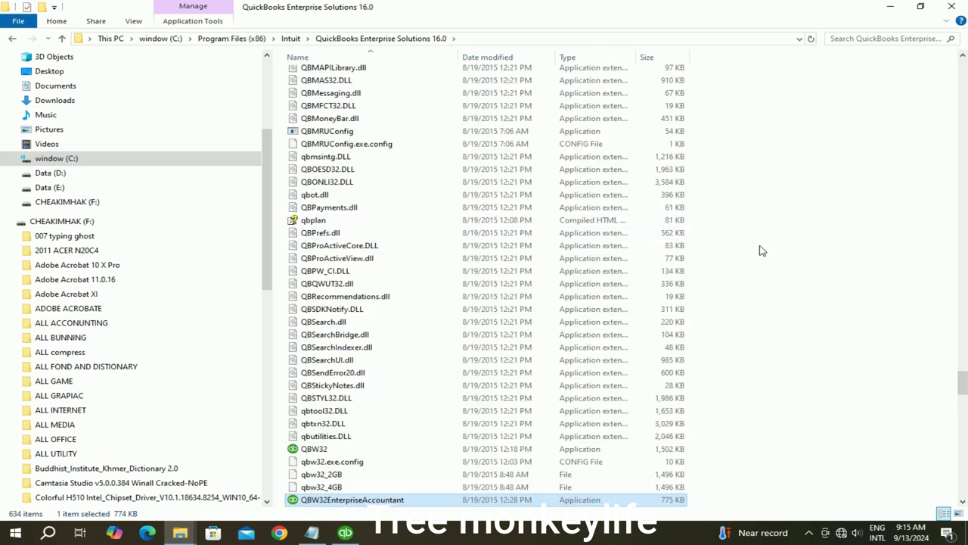
Paste QBRegCrack into the program folder with administrator permission and run it as administrator.
right_click(788, 212)
click(845, 293)
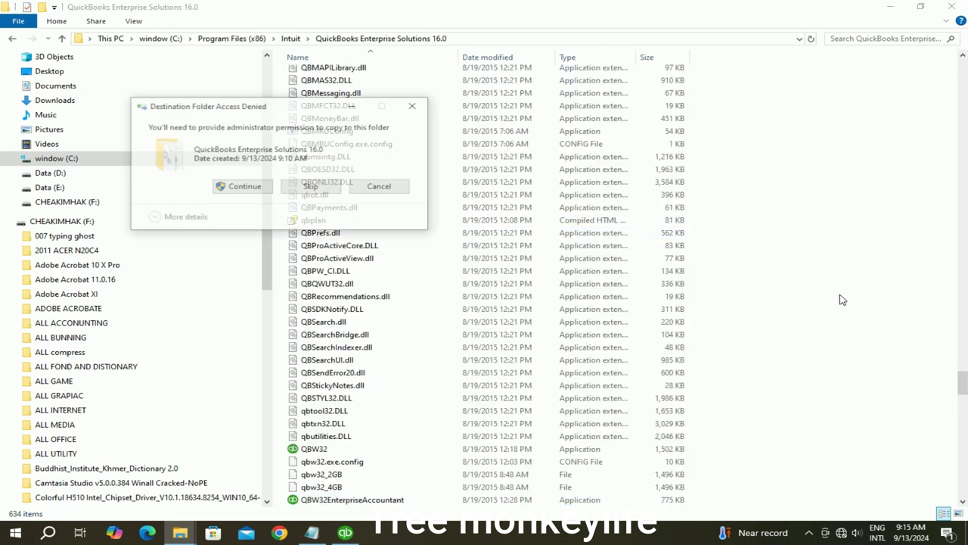
click(238, 186)
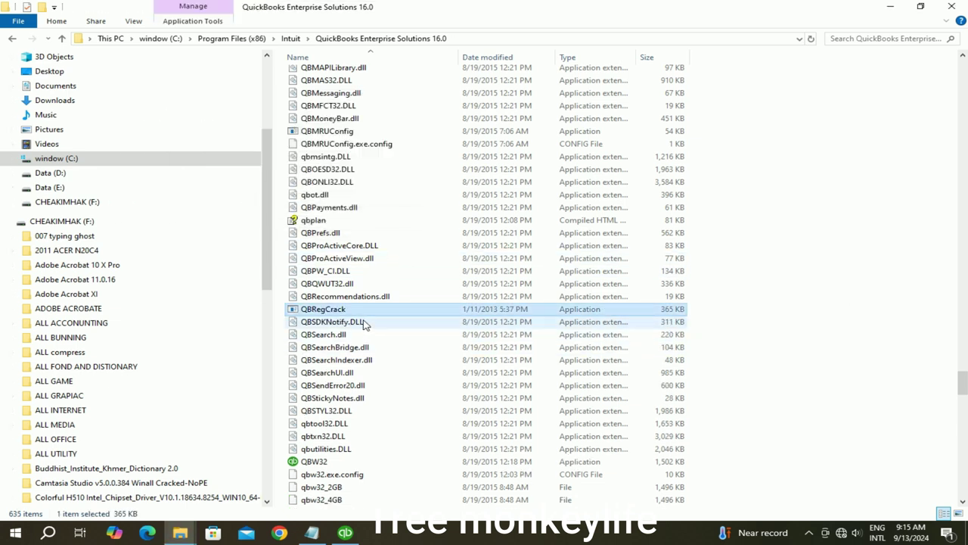
right_click(334, 309)
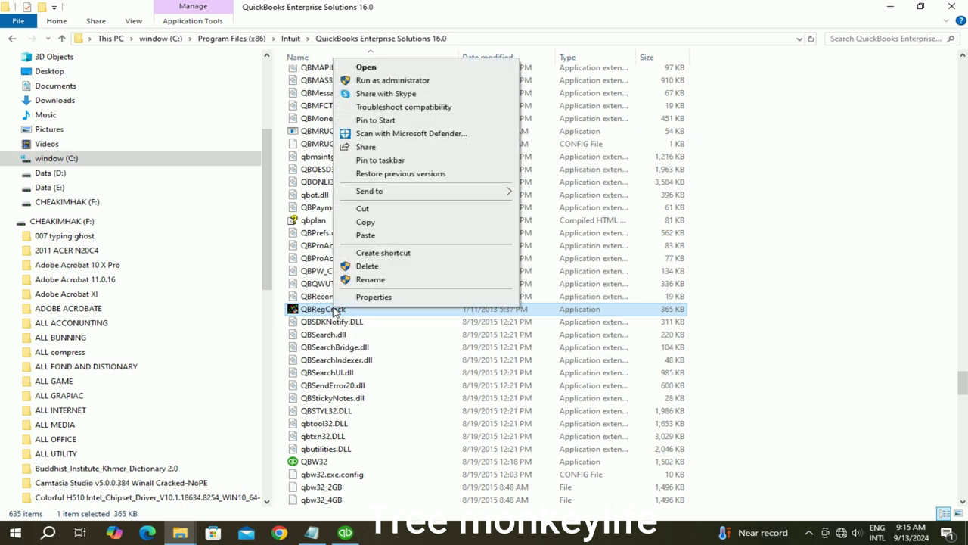
click(393, 80)
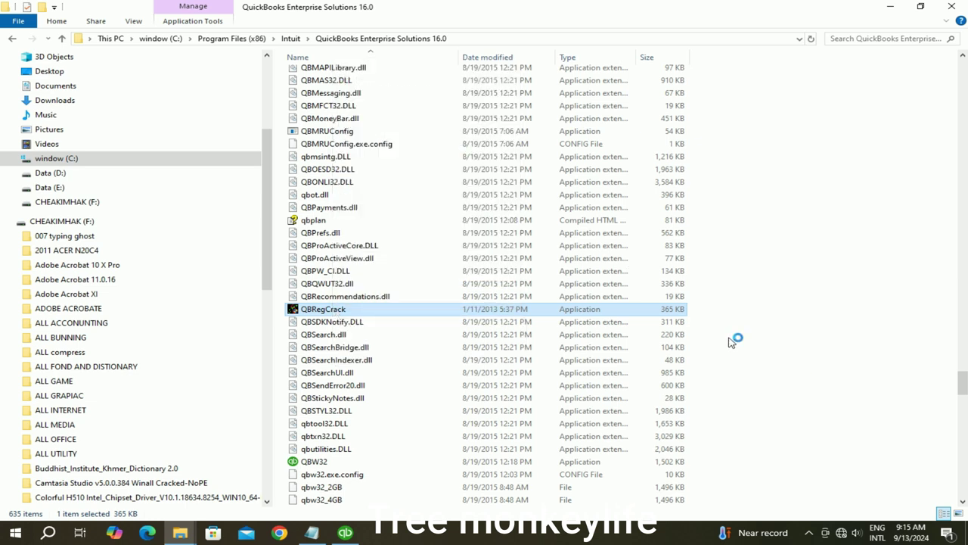
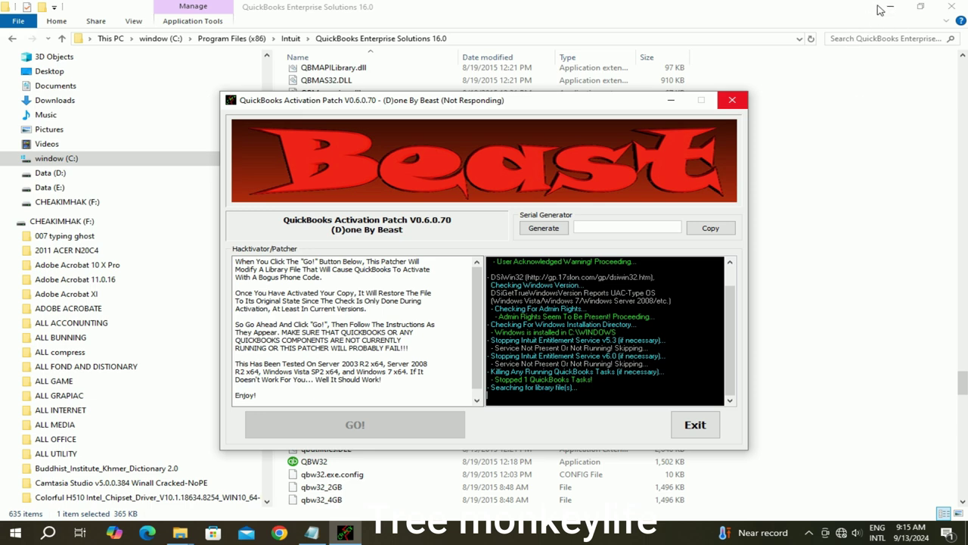
Copy the validation-code digits from the QBRegCrack instructions, then close the instructions.
click(891, 6)
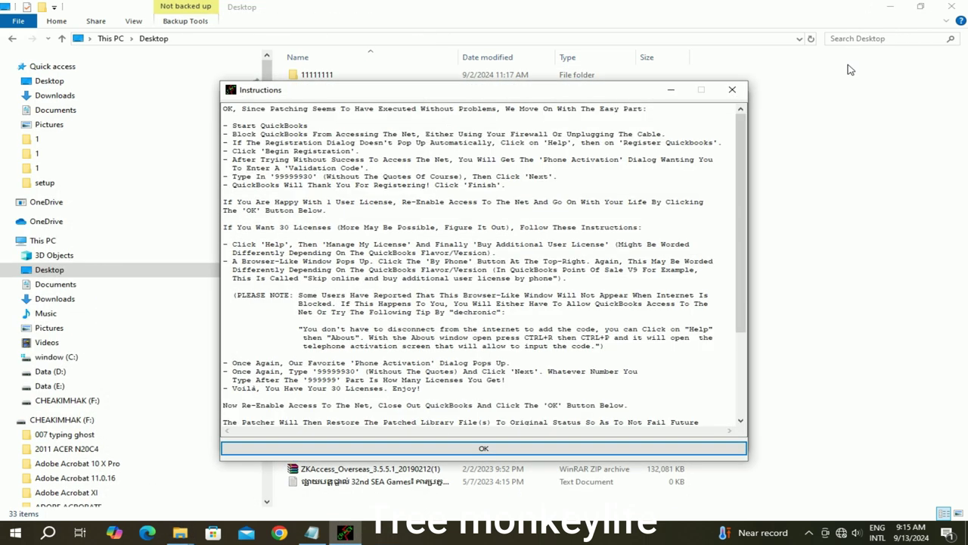
drag(740, 181, 741, 275)
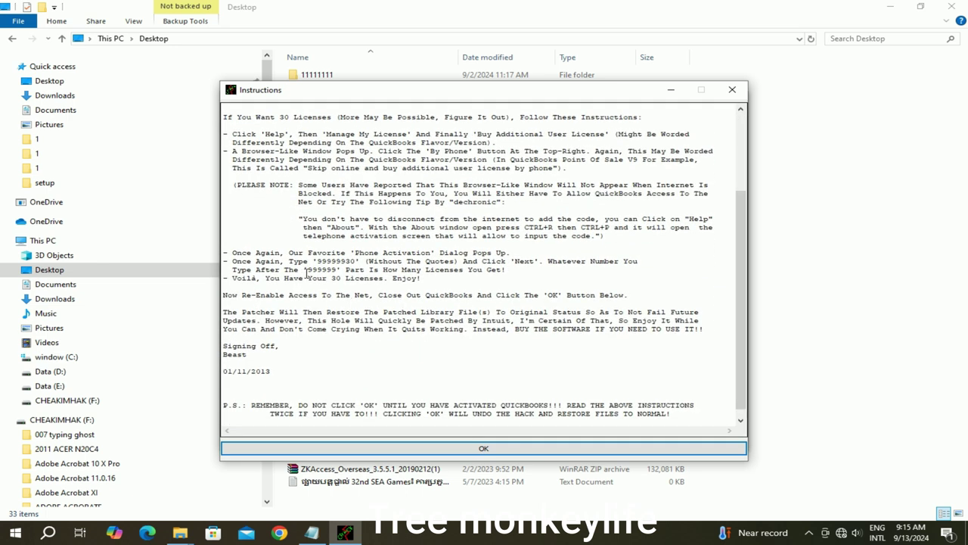
click(308, 270)
drag(308, 270, 338, 269)
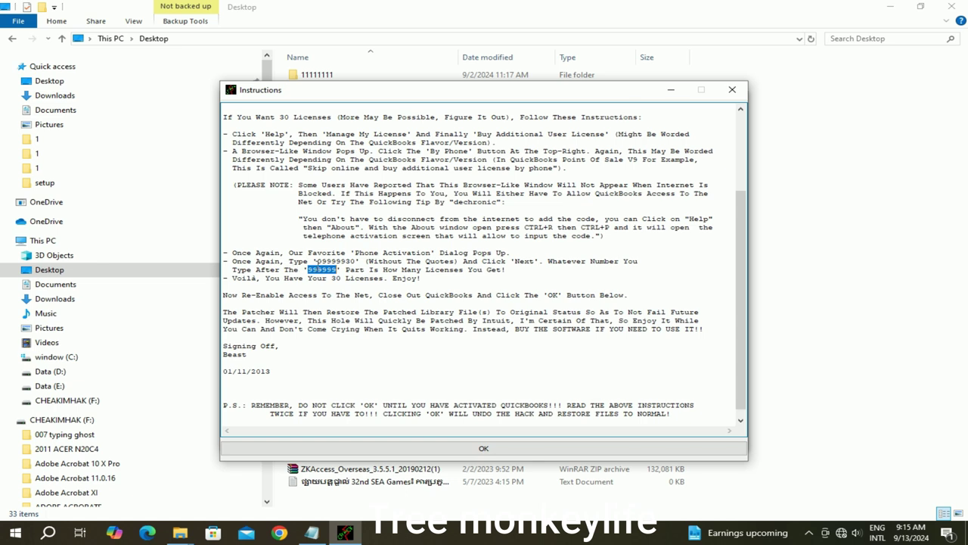
right_click(323, 271)
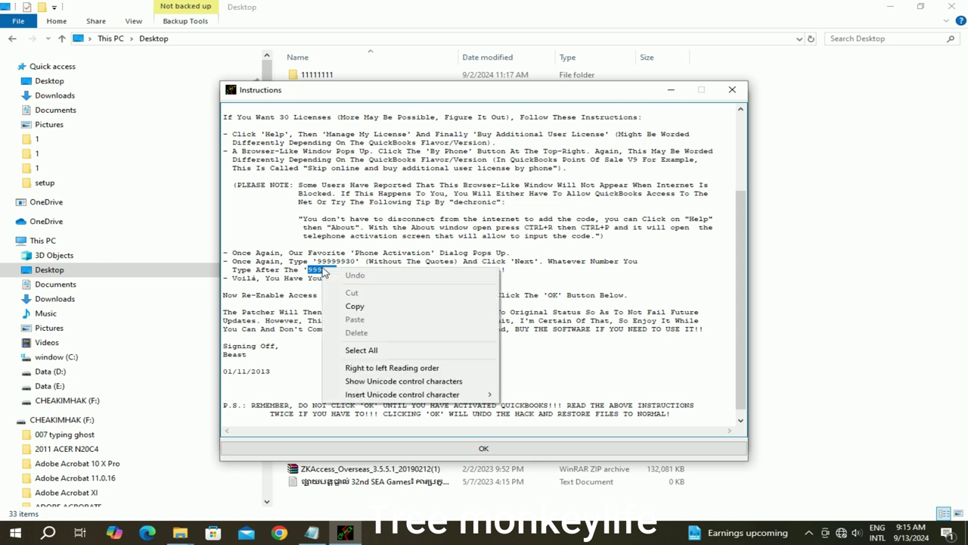
click(355, 306)
click(732, 89)
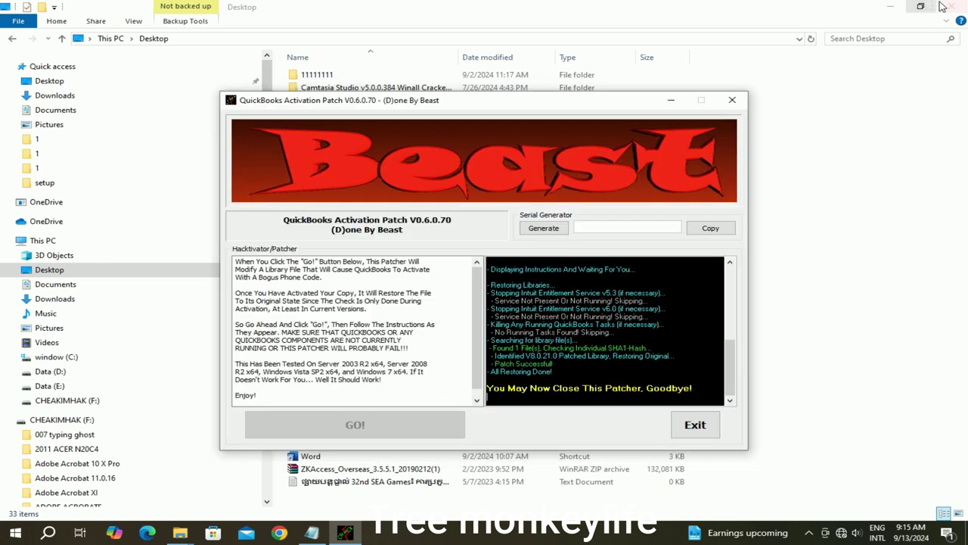
Close File Explorer, move the patcher aside, and begin QuickBooks activation without the internet setup.
click(959, 7)
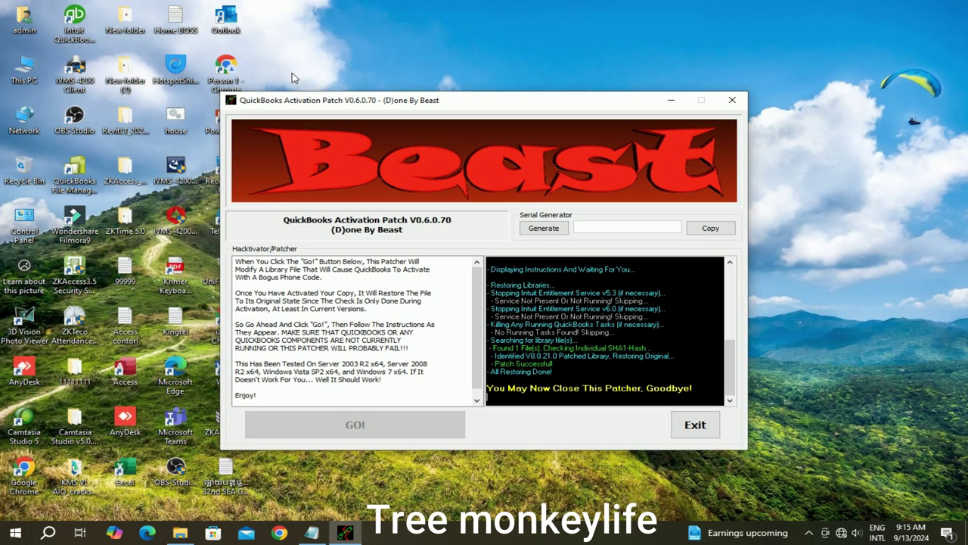
drag(288, 104, 403, 70)
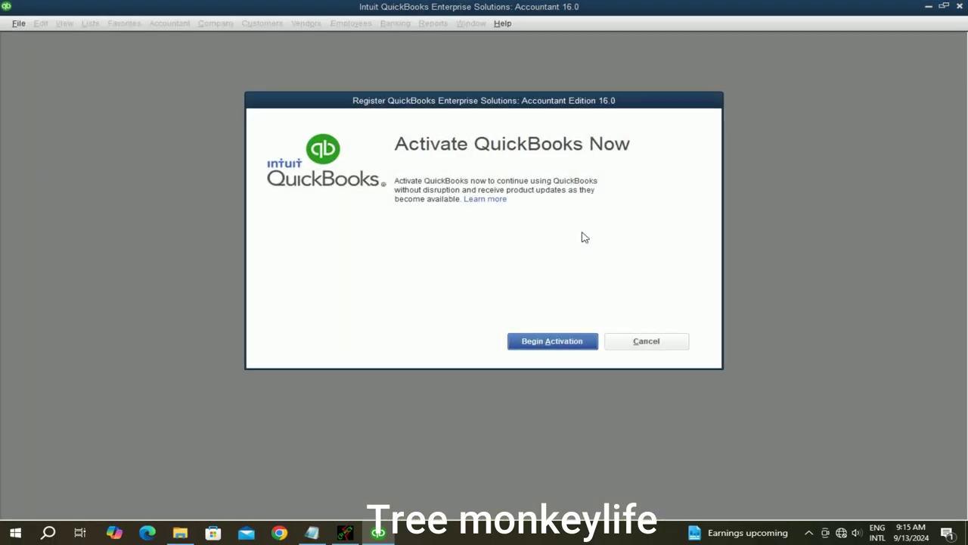
click(567, 342)
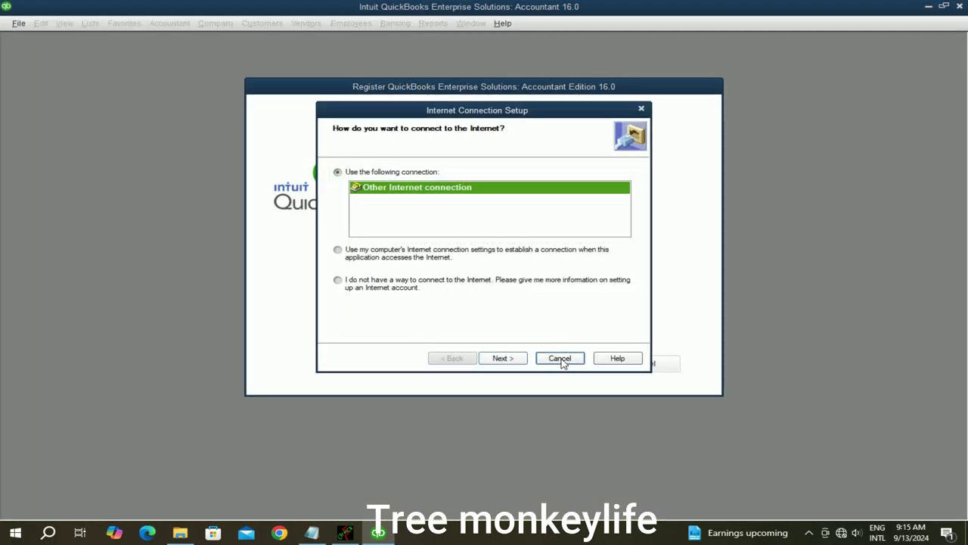
click(561, 359)
Paste the copied validation code, submit it twice, dismiss the incorrect-code errors, and return to the patcher.
right_click(490, 314)
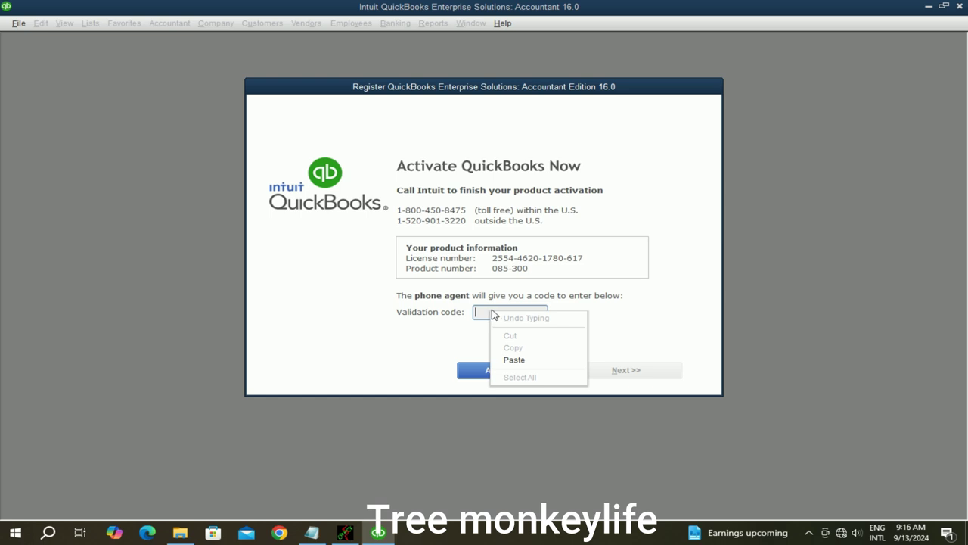
click(514, 359)
click(613, 372)
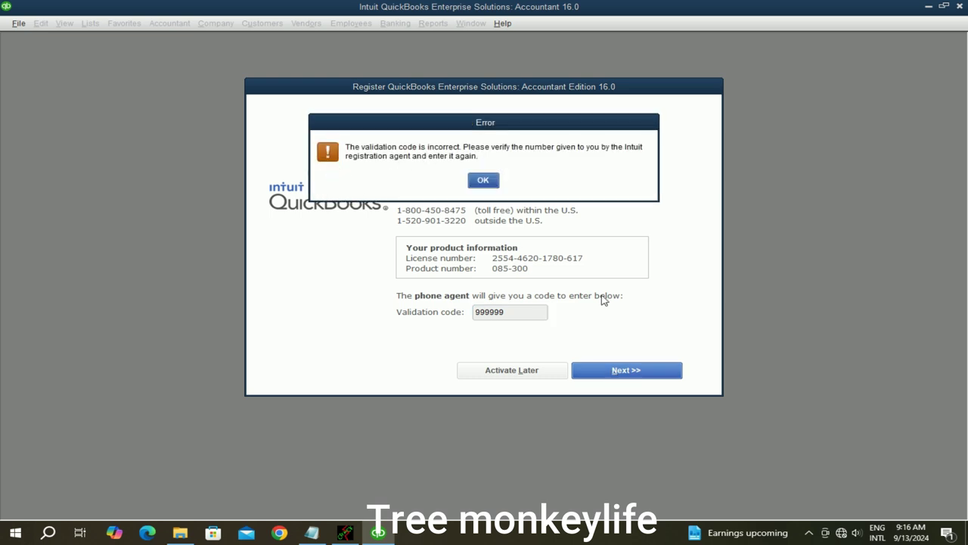
click(484, 184)
click(639, 370)
click(484, 184)
click(345, 532)
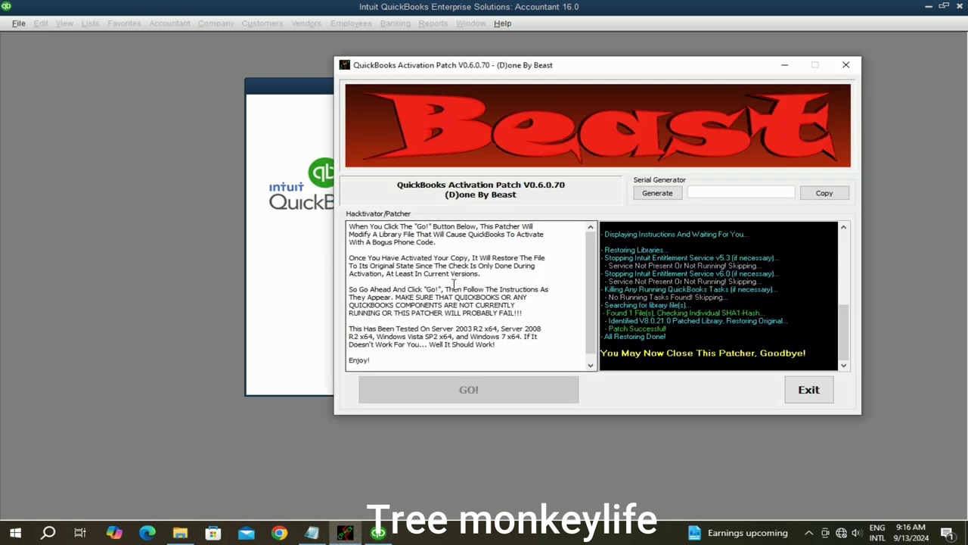
Close the activation patcher and resubmit the validation code, dismissing the incorrect-code error.
click(312, 532)
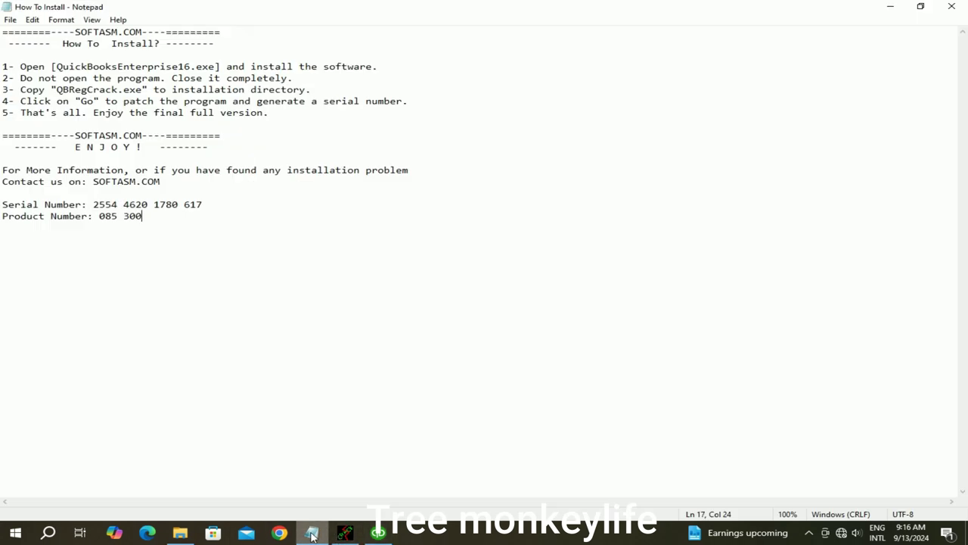
click(348, 533)
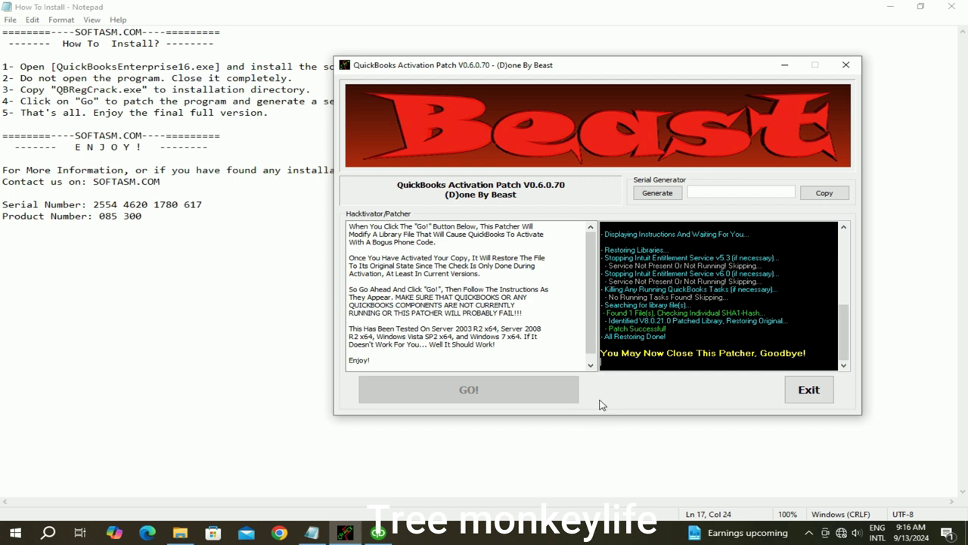
click(813, 391)
click(345, 532)
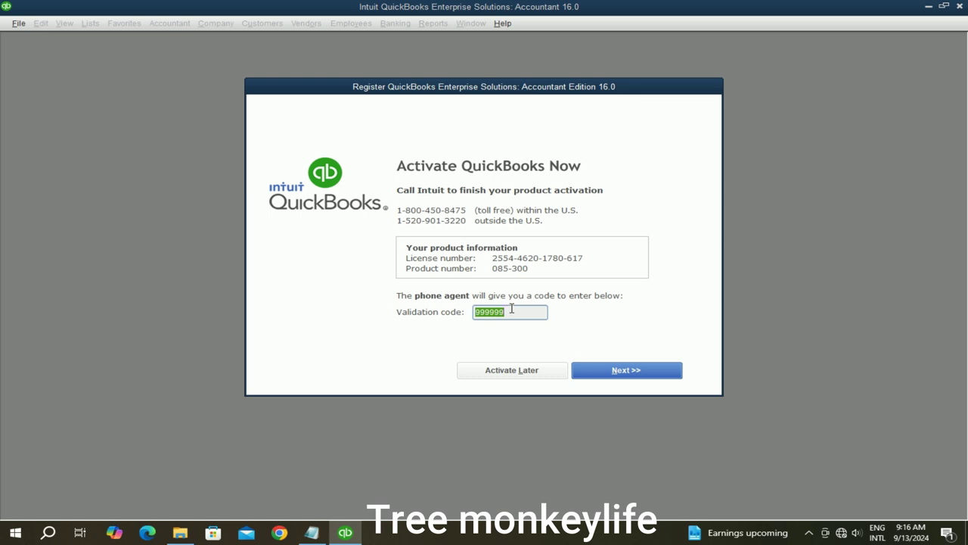
click(613, 372)
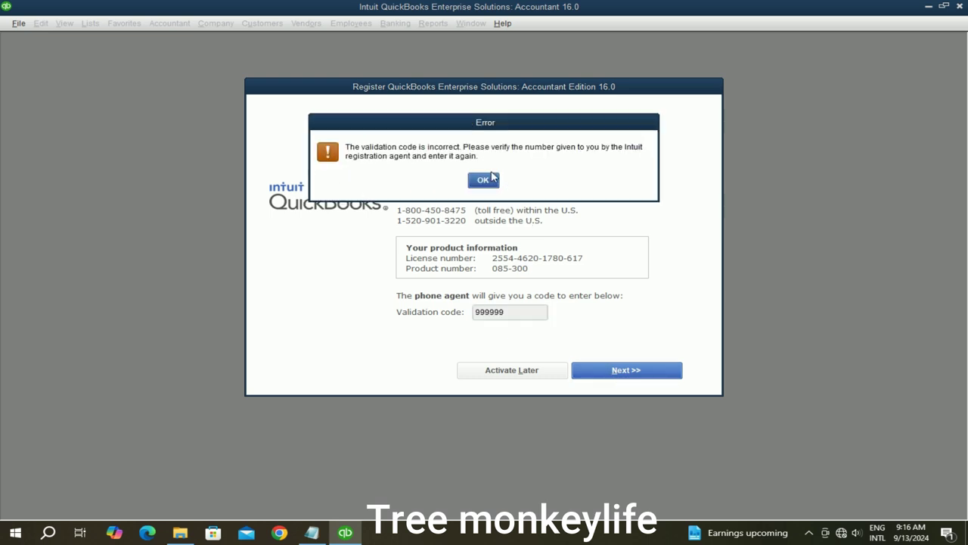
click(490, 179)
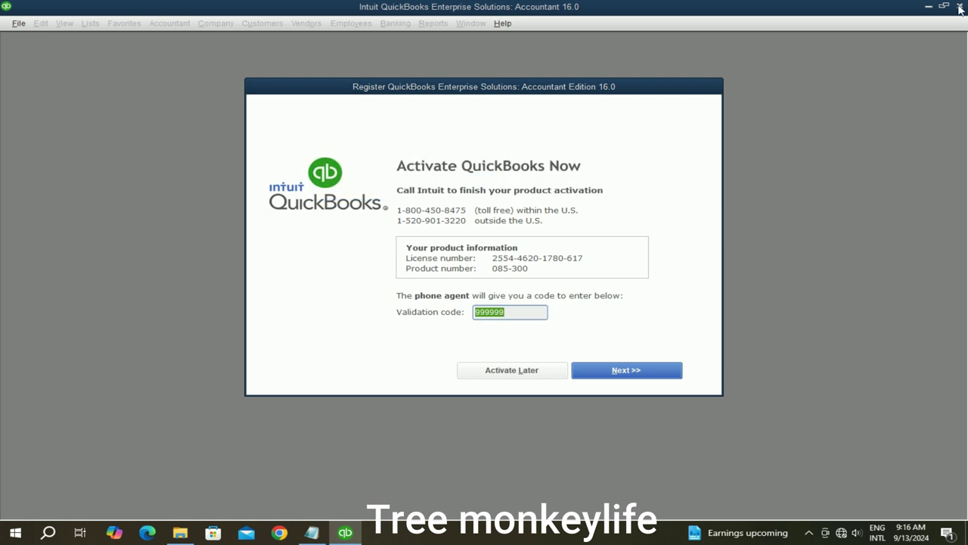
Choose Activate Later, acknowledge the connection notice, and close QuickBooks and the install notes.
click(492, 370)
click(496, 375)
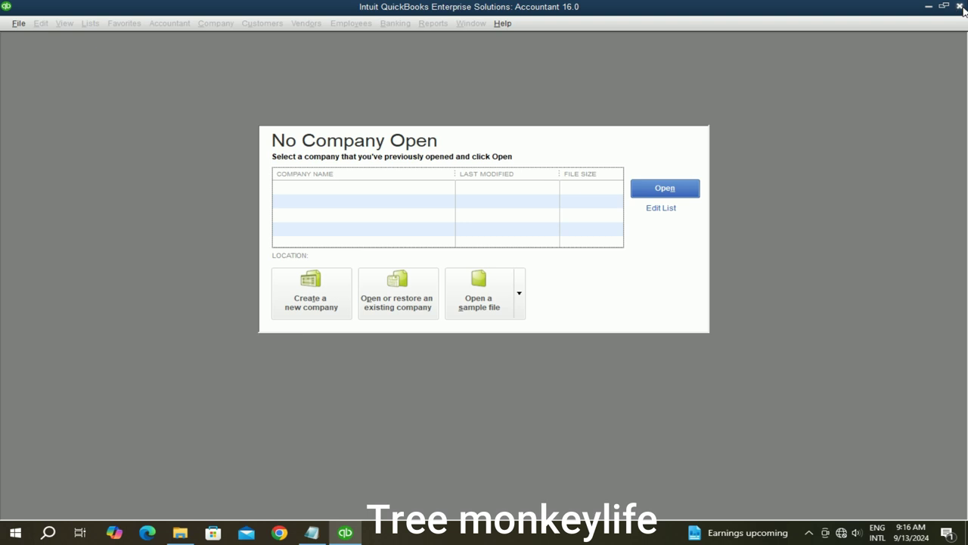
click(961, 6)
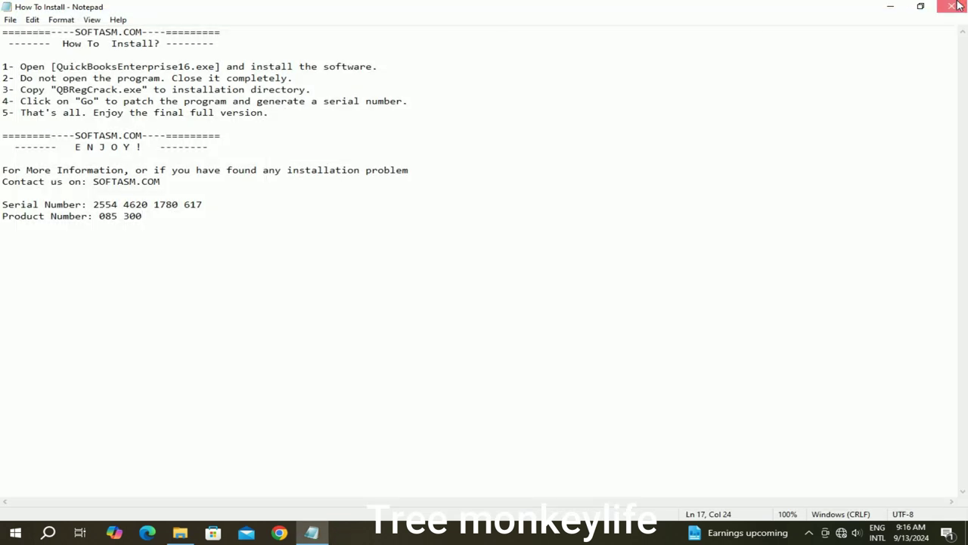
click(951, 6)
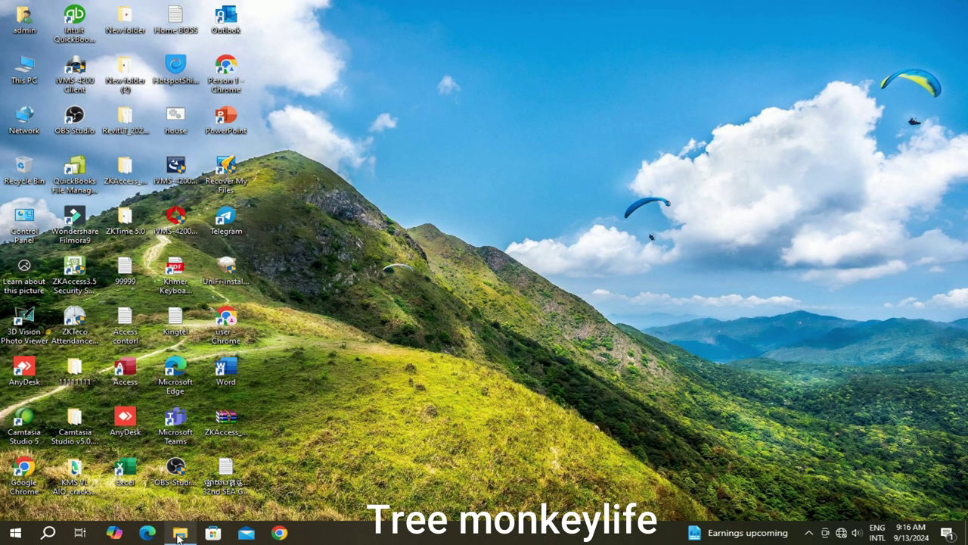
Copy QBRegCrack from the ALL ACCONUNTING > QuickBooks Enterprise Accountant 2016 crack folder.
click(180, 533)
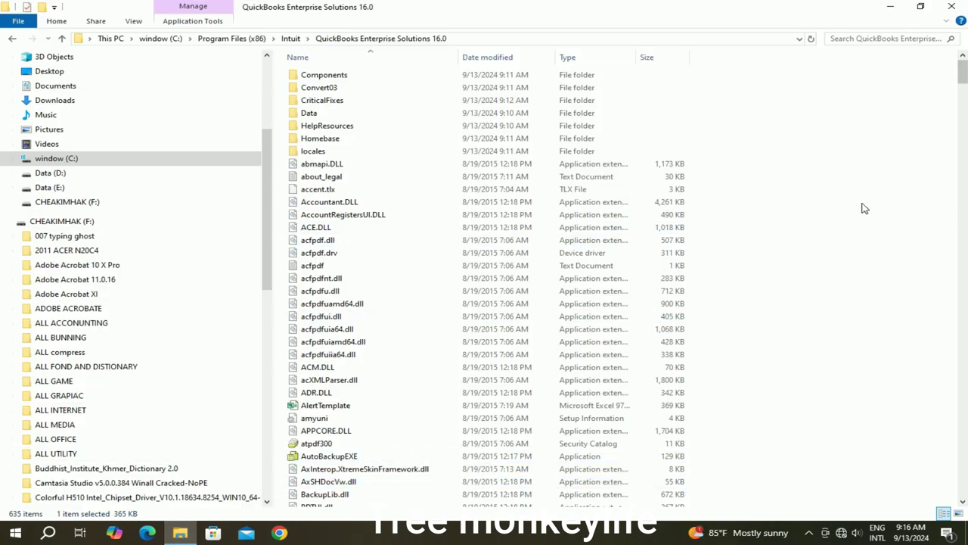
drag(961, 80, 960, 433)
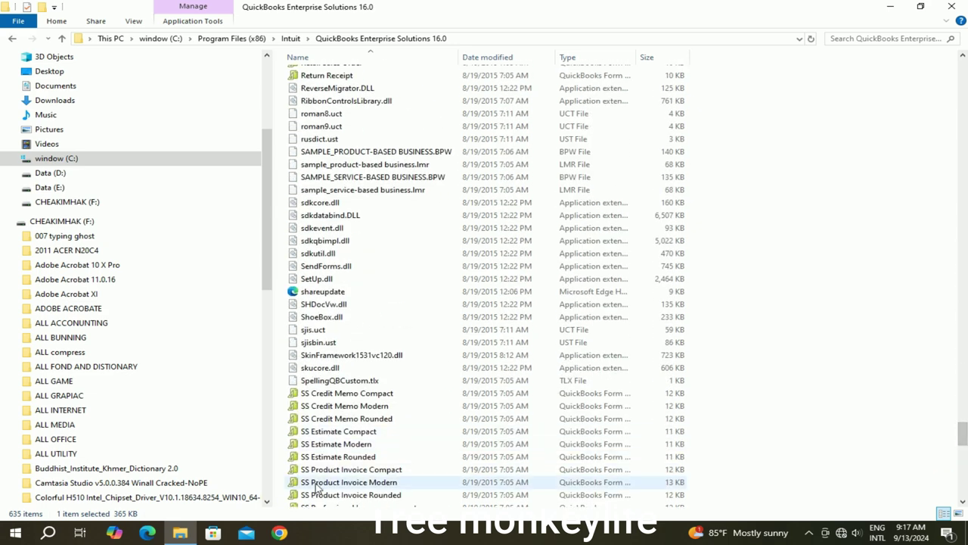
click(890, 7)
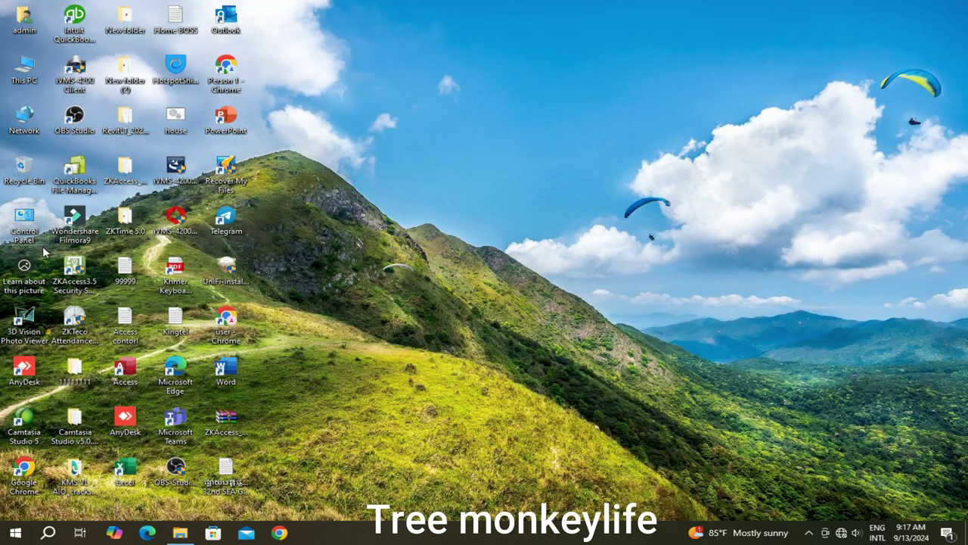
click(180, 533)
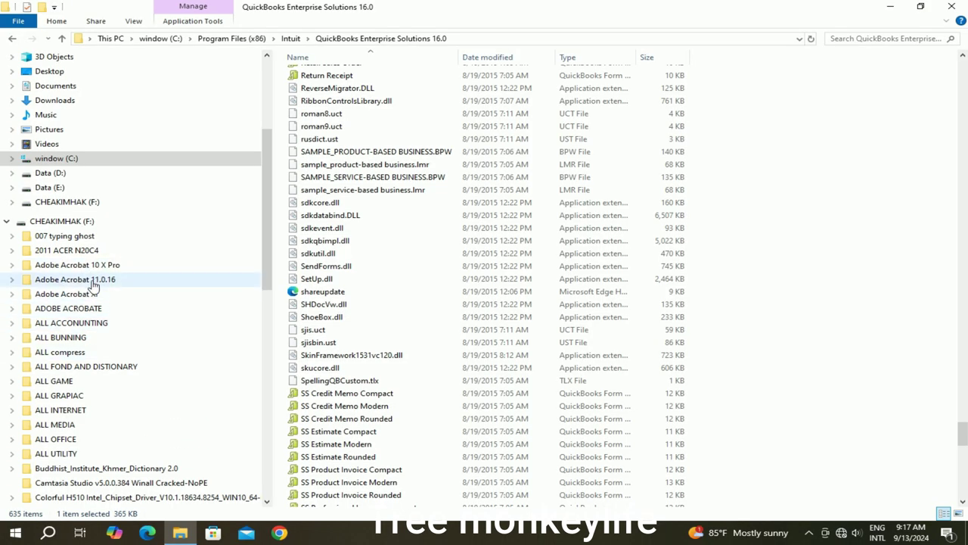
click(78, 325)
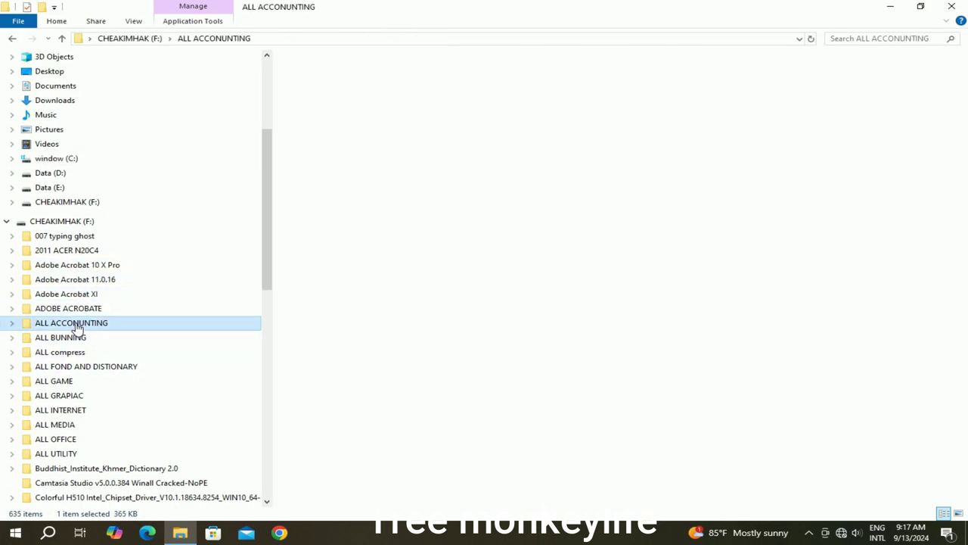
double_click(372, 74)
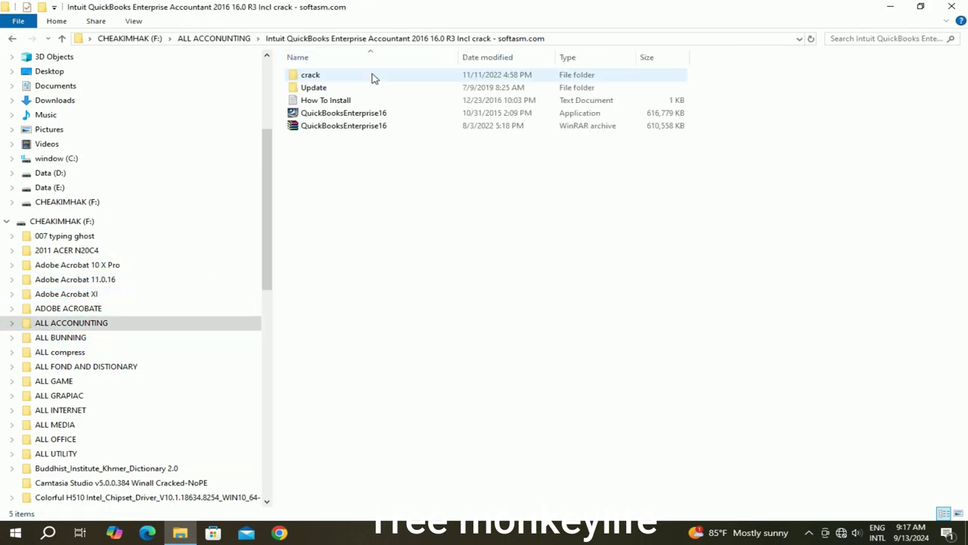
double_click(303, 78)
click(308, 78)
right_click(306, 78)
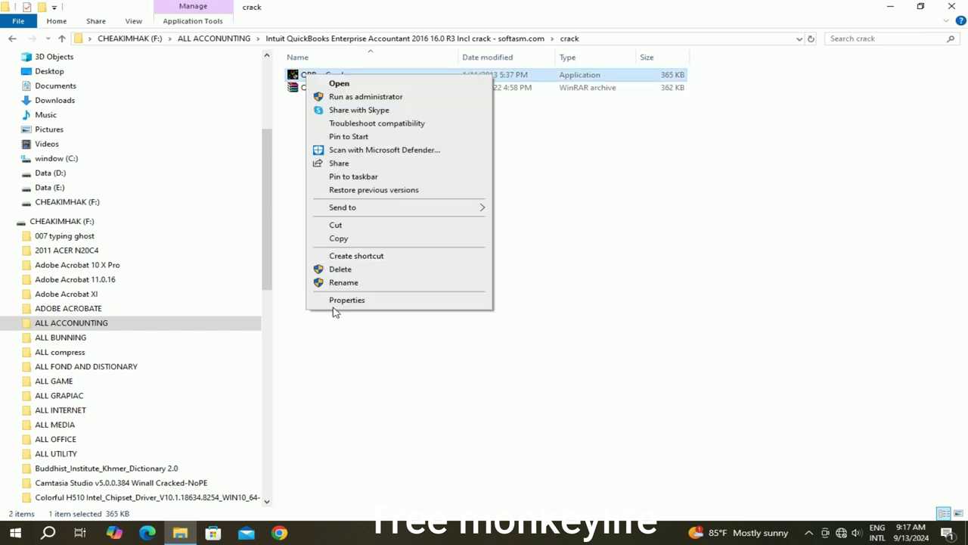
click(337, 238)
Open the QuickBooks install folder from the desktop shortcut and bring up QBRegCrack's file options.
click(954, 6)
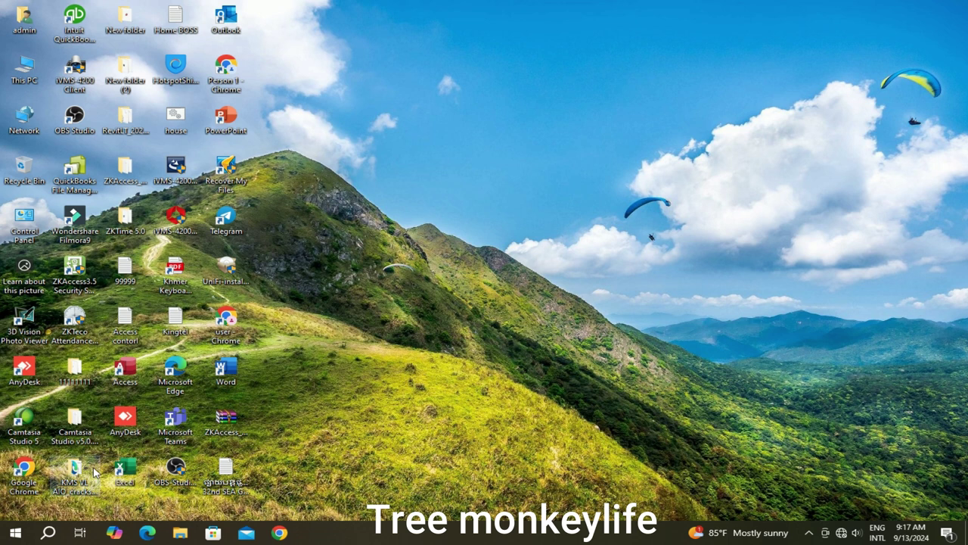
right_click(80, 15)
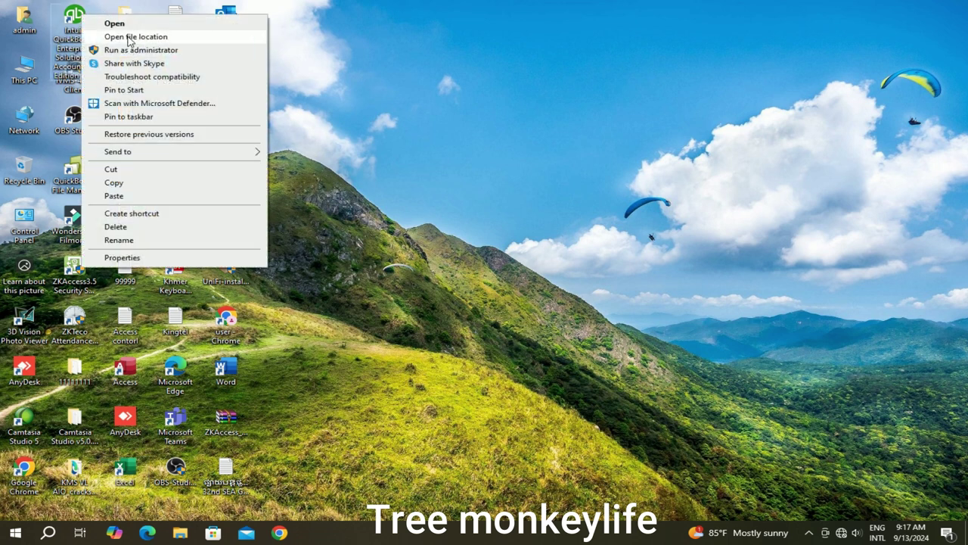
click(130, 36)
right_click(770, 214)
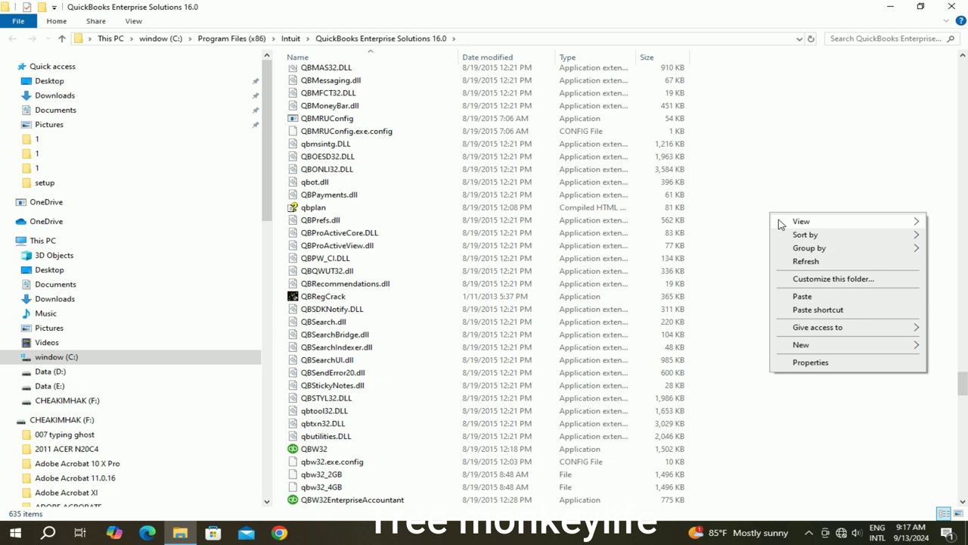
right_click(325, 301)
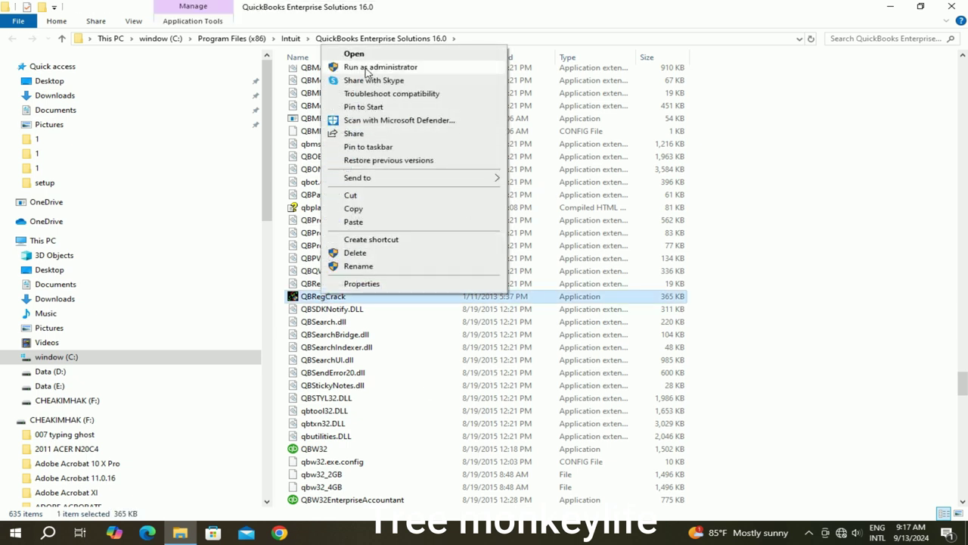
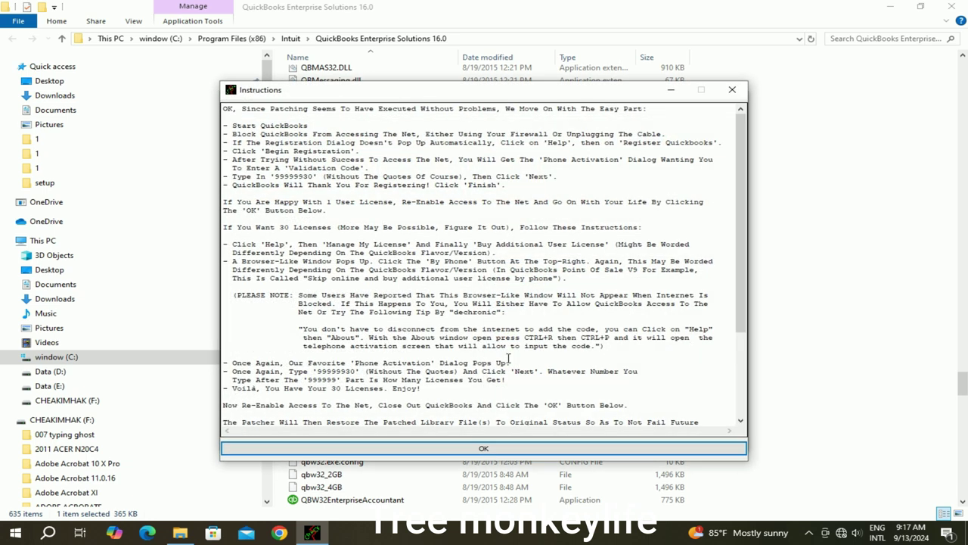
scroll(734, 213, down, 5)
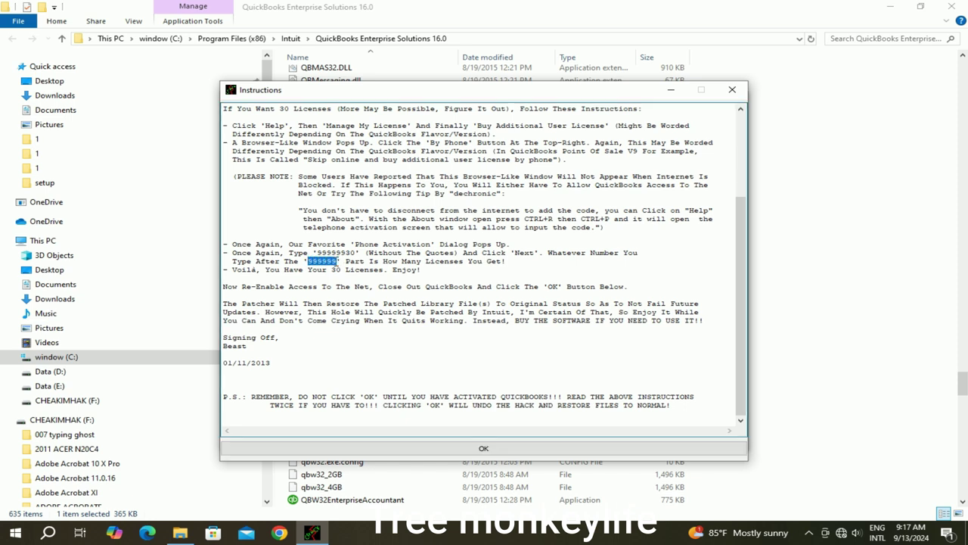
right_click(322, 260)
click(333, 300)
Close the install folder and run QuickBooks from the desktop shortcut as administrator.
click(948, 6)
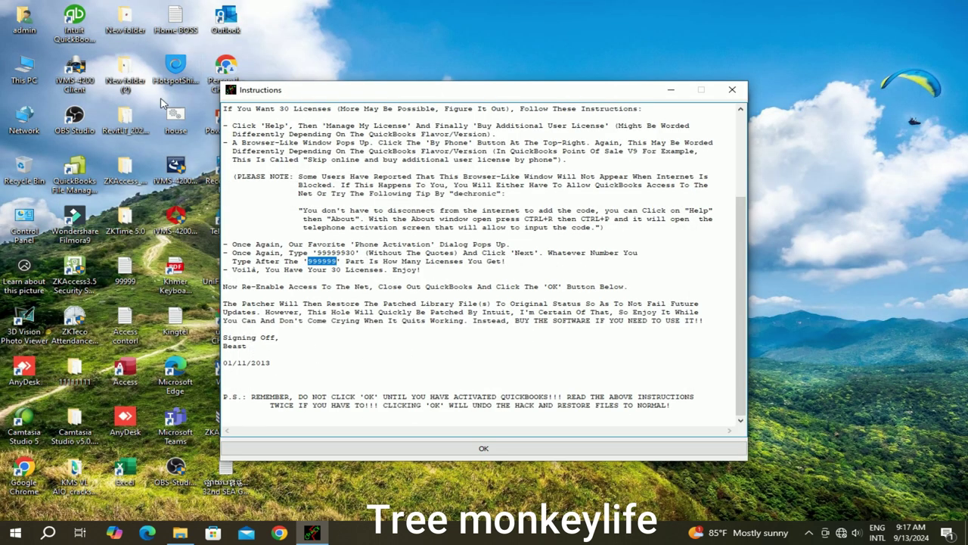
right_click(70, 18)
click(106, 52)
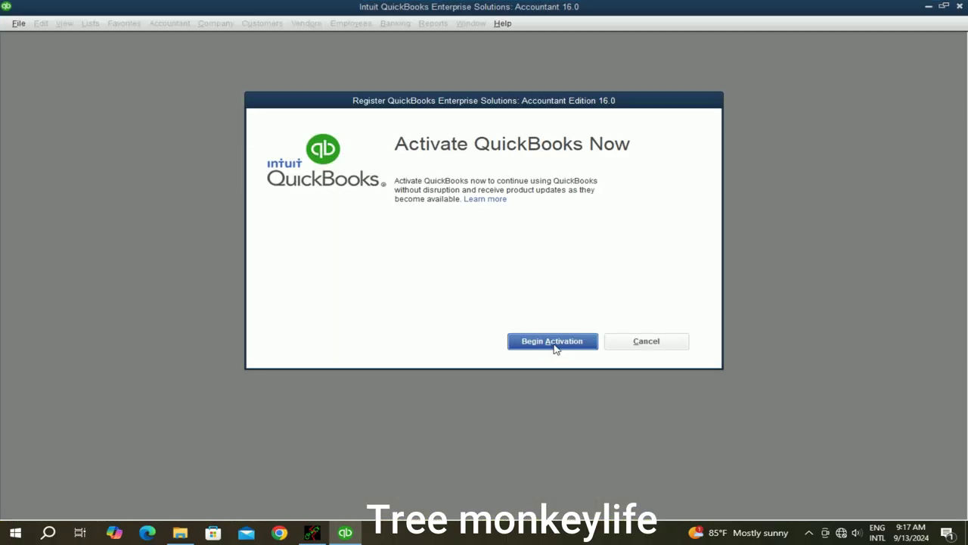
Activate QuickBooks Enterprise by pasting validation code 999999 and finishing the wizard.
click(555, 344)
click(504, 358)
click(508, 360)
right_click(488, 312)
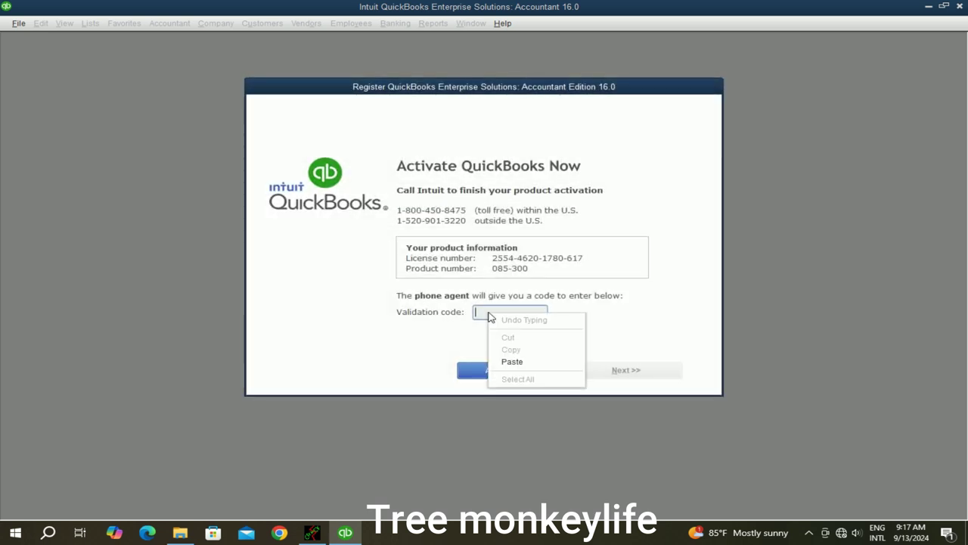
click(531, 360)
click(624, 373)
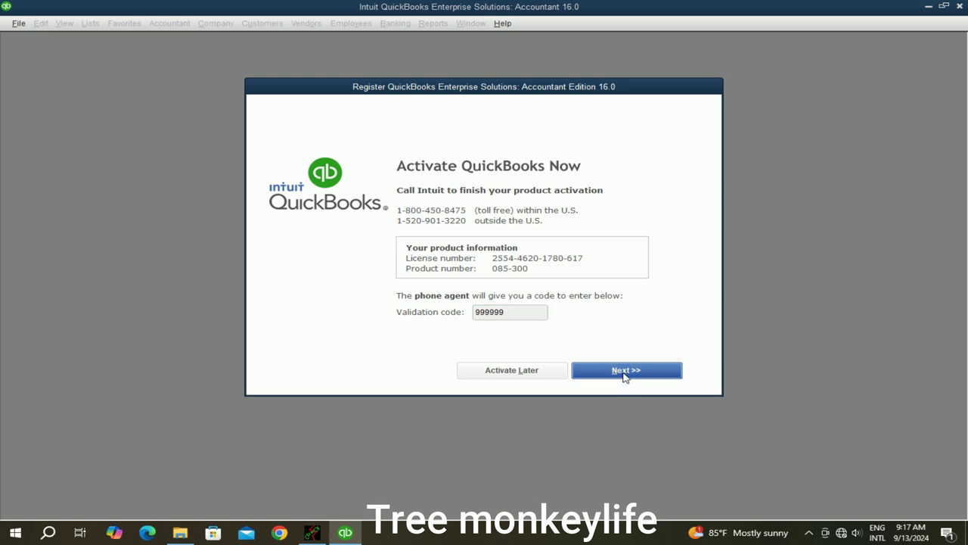
click(625, 370)
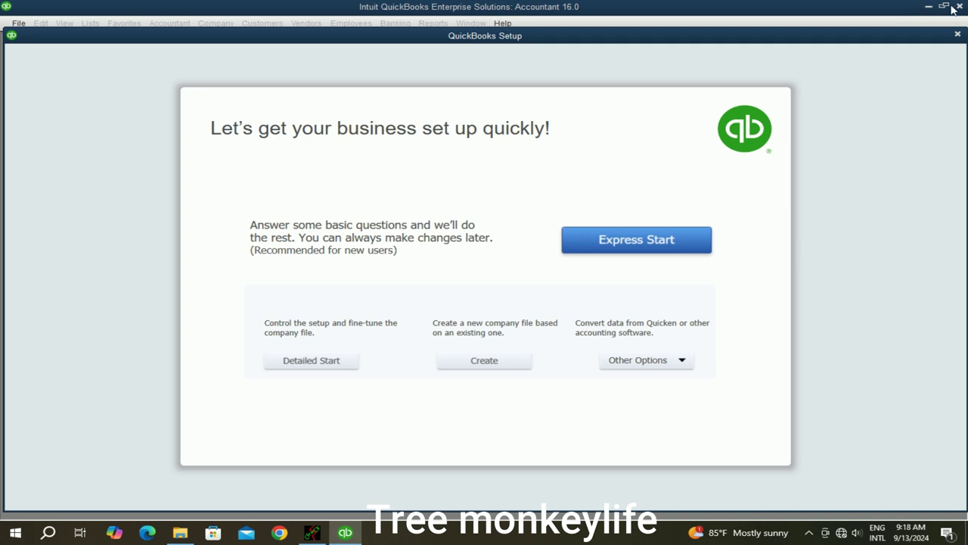
Close the setup screen and QuickBooks so the patcher restores the original files.
click(957, 35)
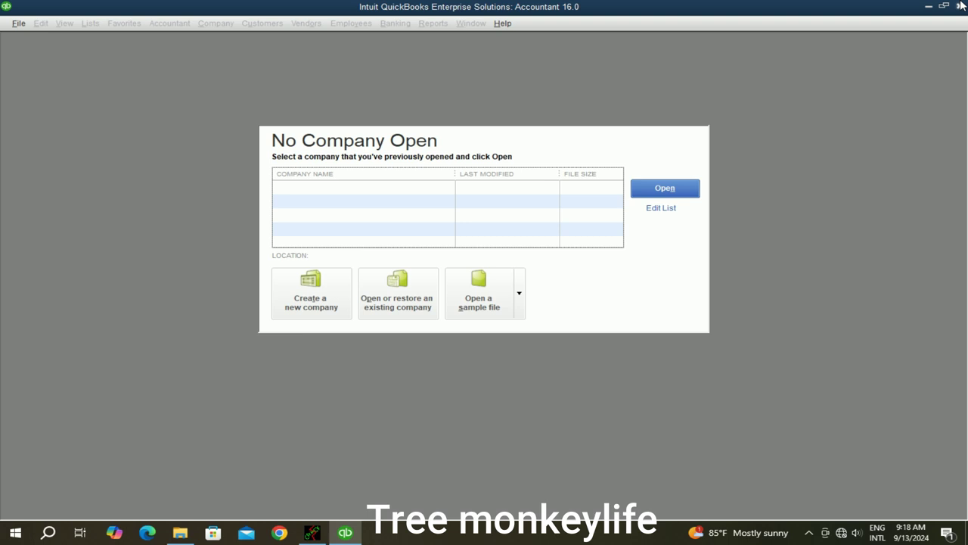
click(962, 6)
click(732, 90)
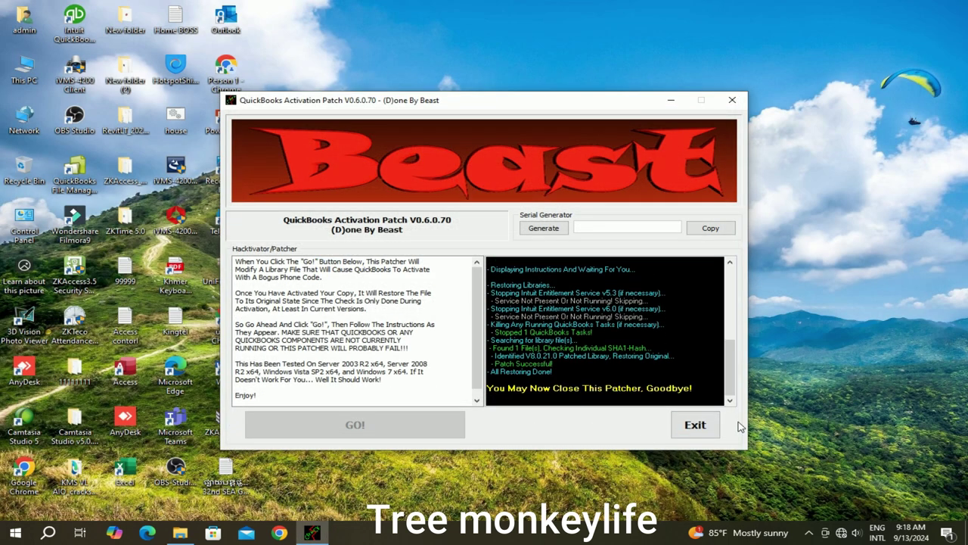
Exit the activation patcher and bring up Camtasia Recorder from the hidden tray icons.
click(707, 425)
click(808, 532)
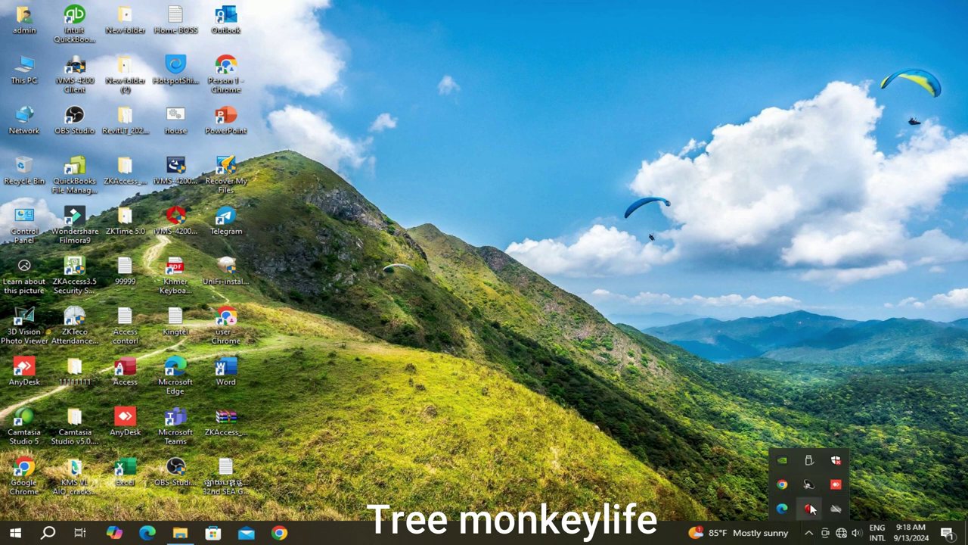
click(810, 509)
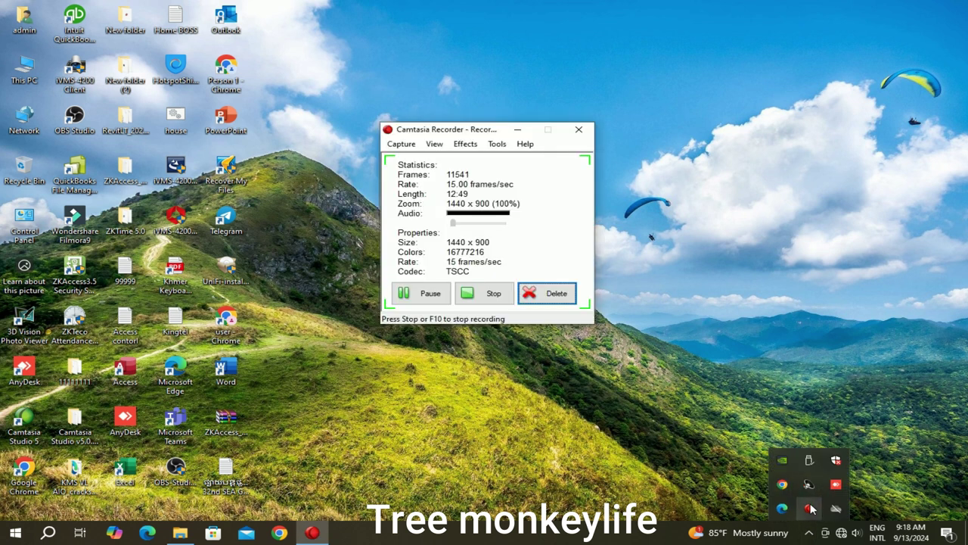